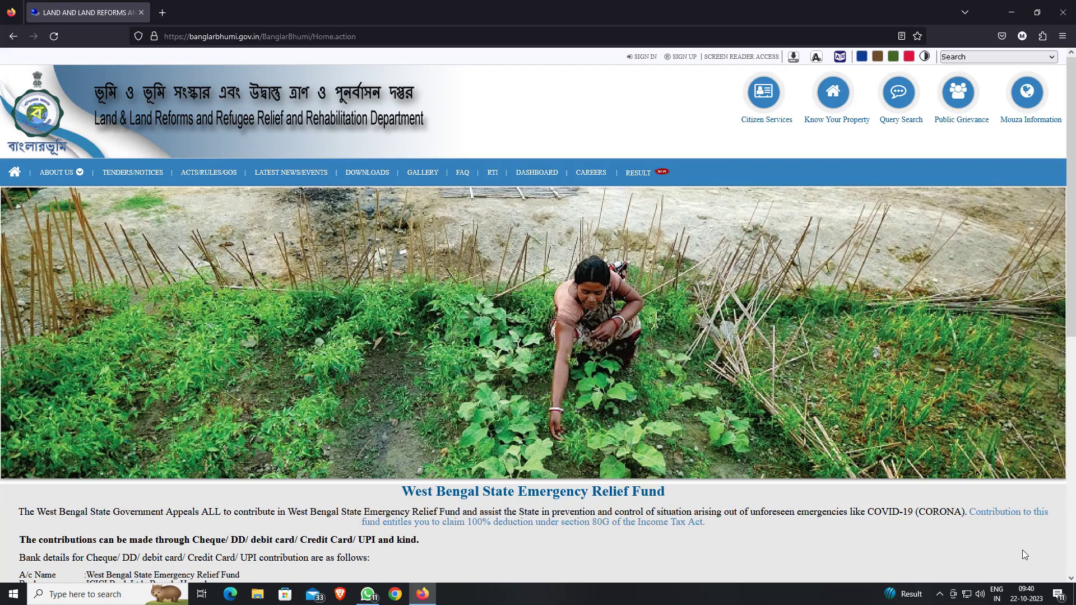
# Step: Open the public registration form and examine the name, guardian, address and user type fields, choosing Citizen as the user type
pyautogui.click(681, 58)
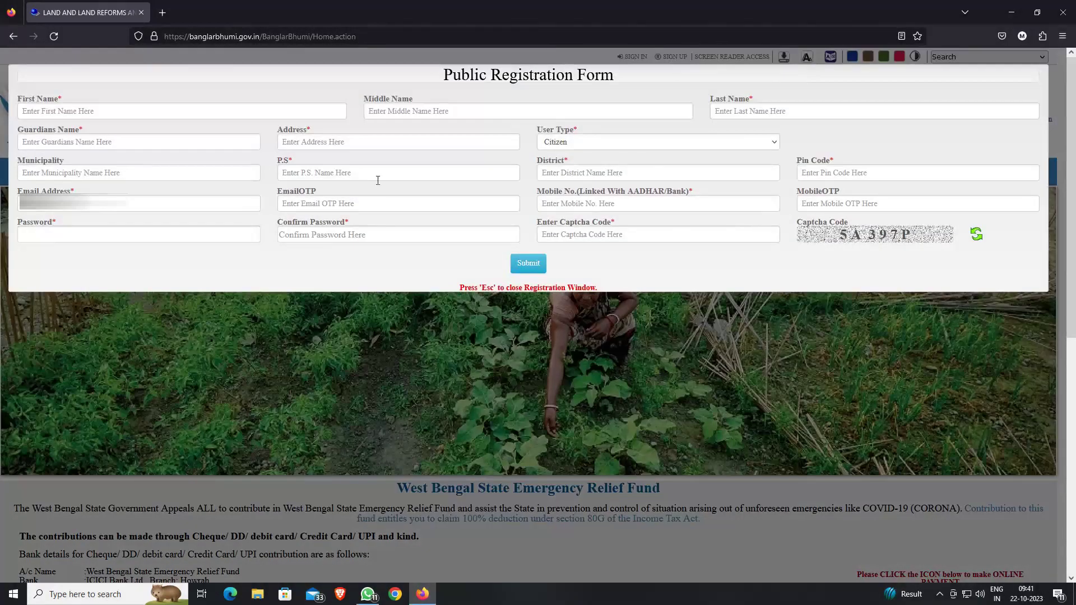
pyautogui.click(64, 114)
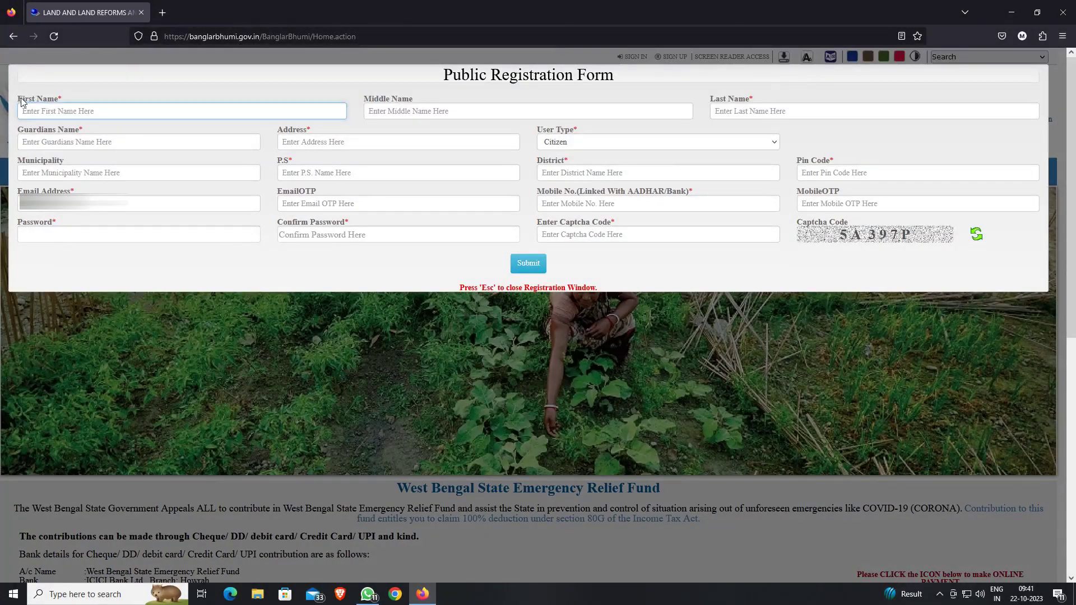
pyautogui.moveTo(18, 99); pyautogui.dragTo(58, 102)
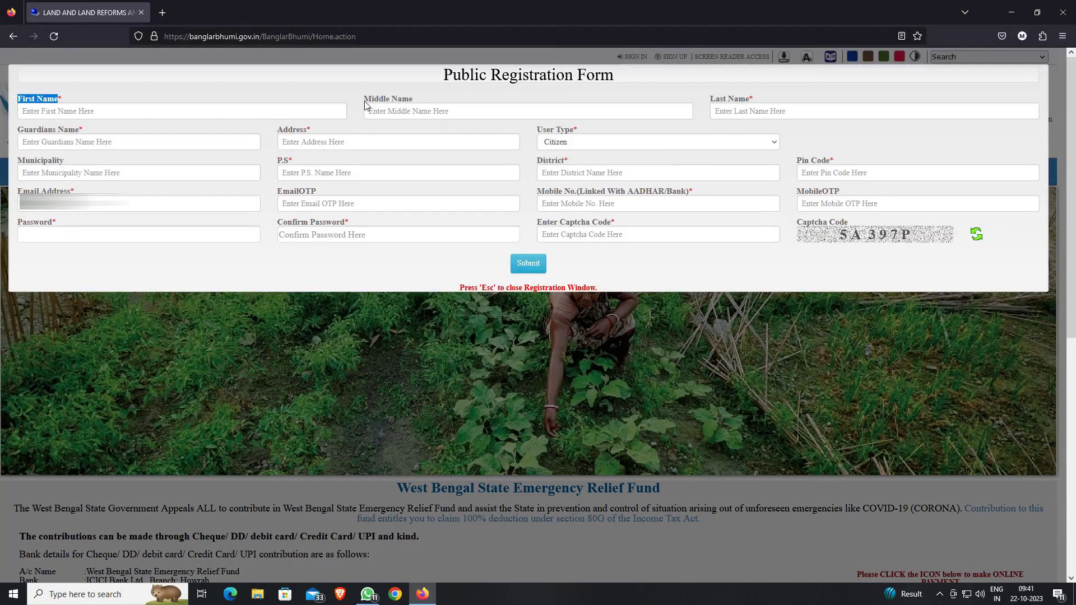
pyautogui.moveTo(365, 103); pyautogui.dragTo(413, 101)
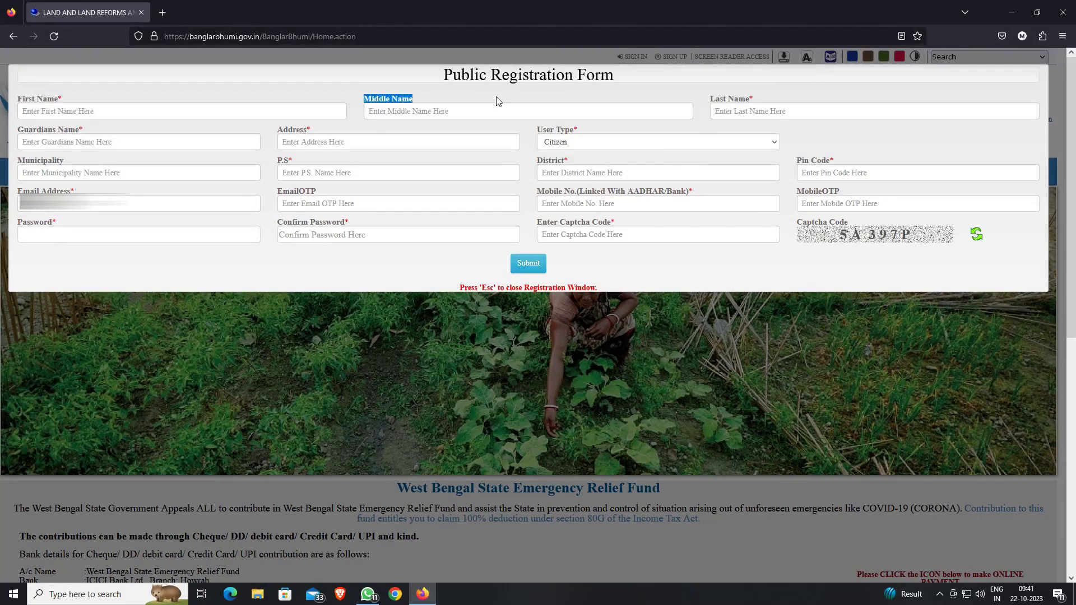
pyautogui.moveTo(710, 104); pyautogui.dragTo(750, 101)
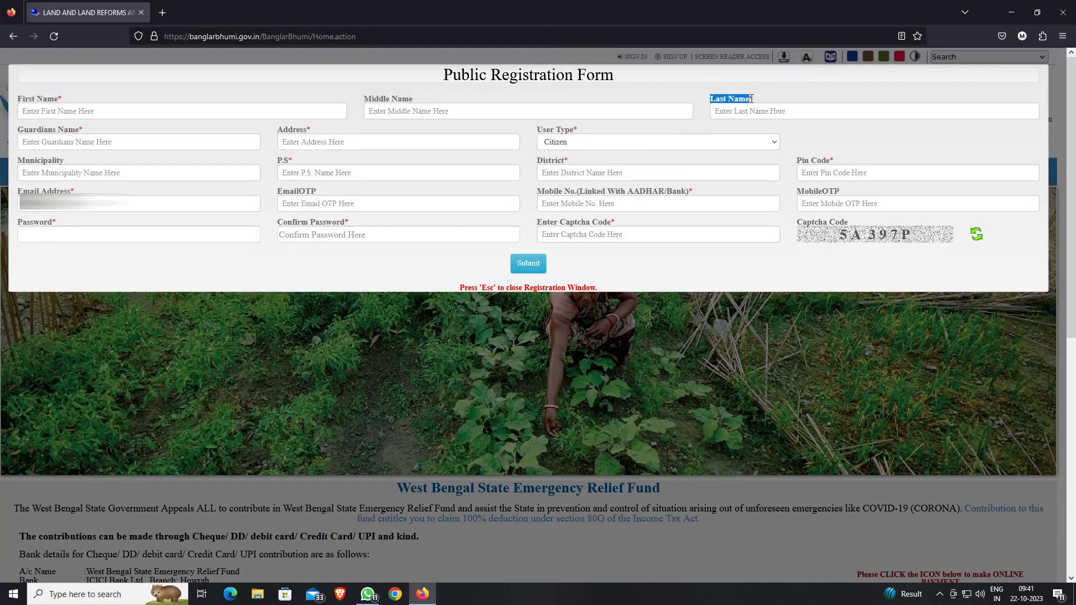
pyautogui.moveTo(17, 132); pyautogui.dragTo(79, 130)
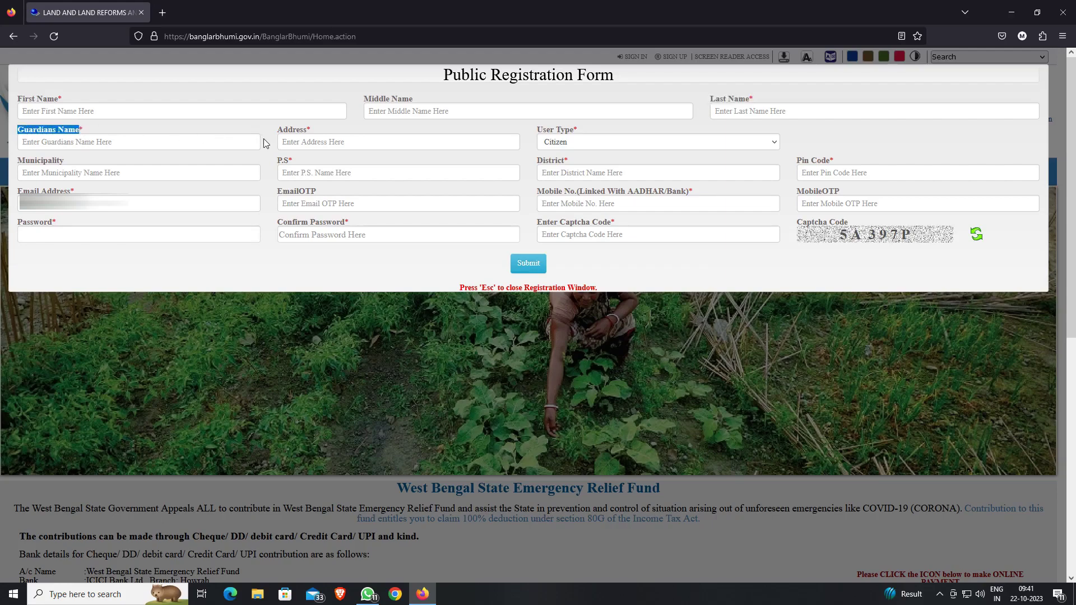
pyautogui.moveTo(278, 130); pyautogui.dragTo(313, 134)
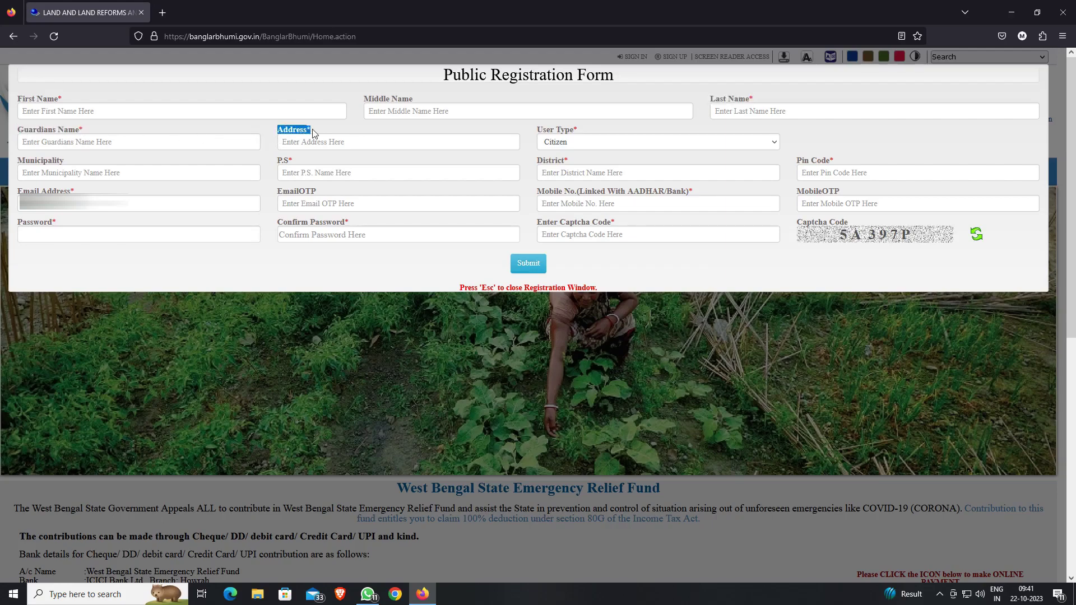
pyautogui.click(315, 143)
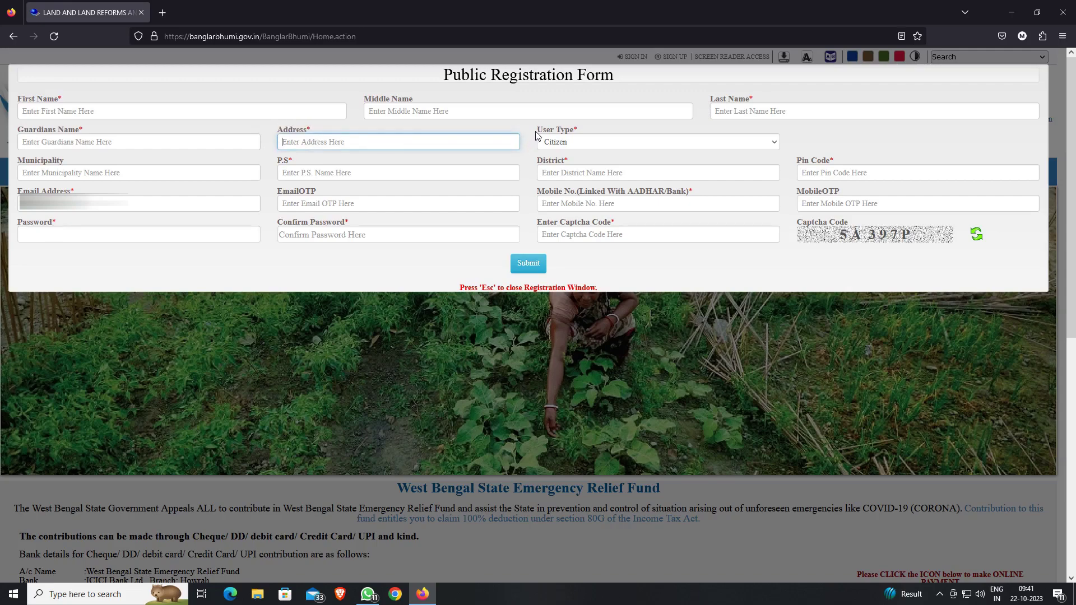
pyautogui.moveTo(537, 130); pyautogui.dragTo(565, 131)
pyautogui.click(570, 147)
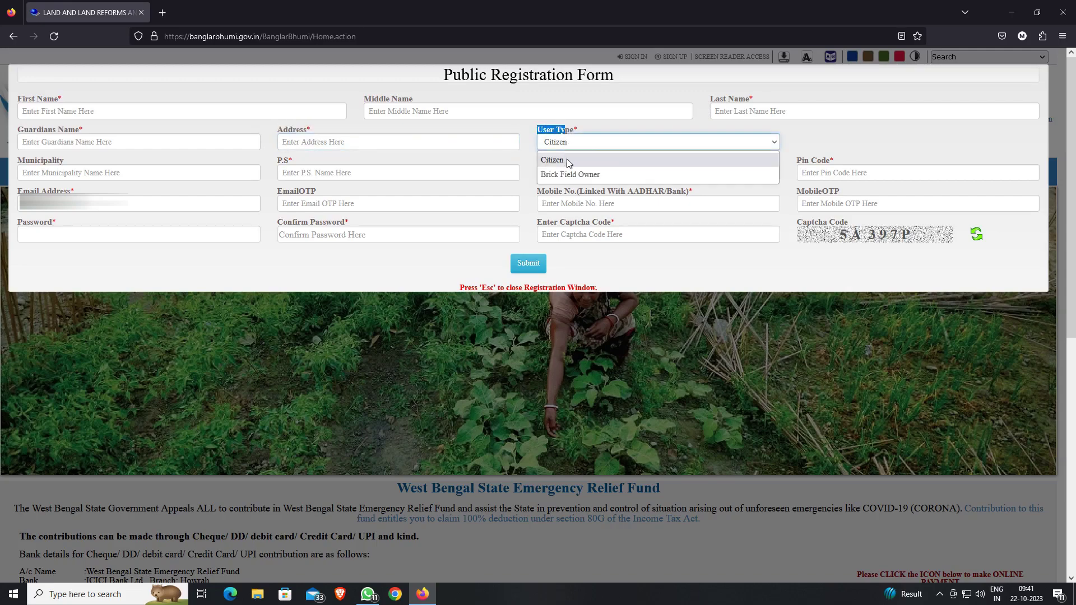
pyautogui.click(562, 162)
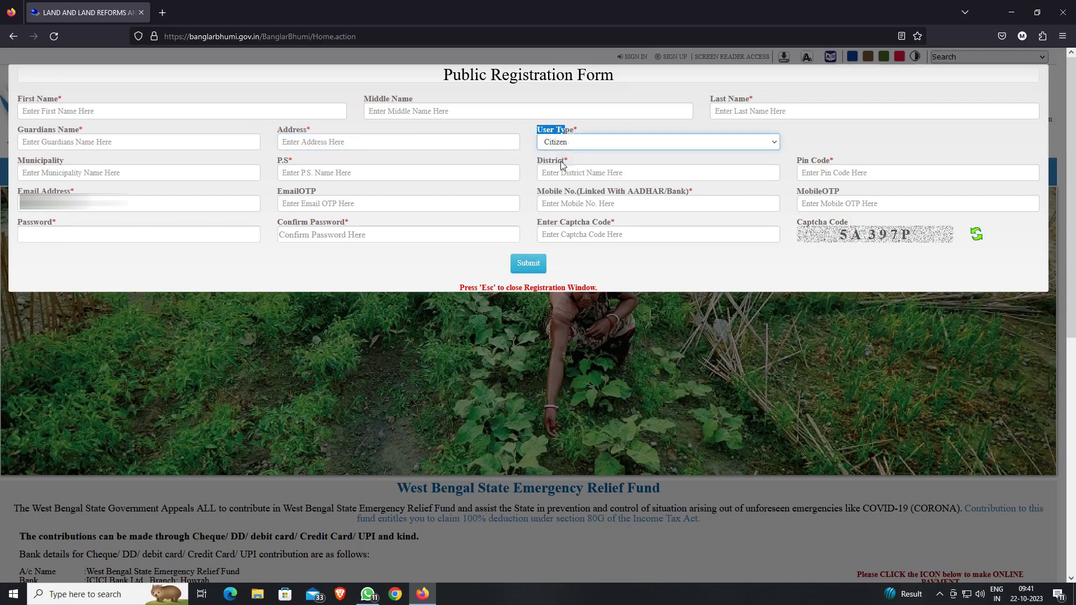
# Step: Examine the municipality, police station, district and pin code fields of the registration form
pyautogui.click(81, 176)
pyautogui.moveTo(17, 161); pyautogui.dragTo(66, 163)
pyautogui.click(69, 173)
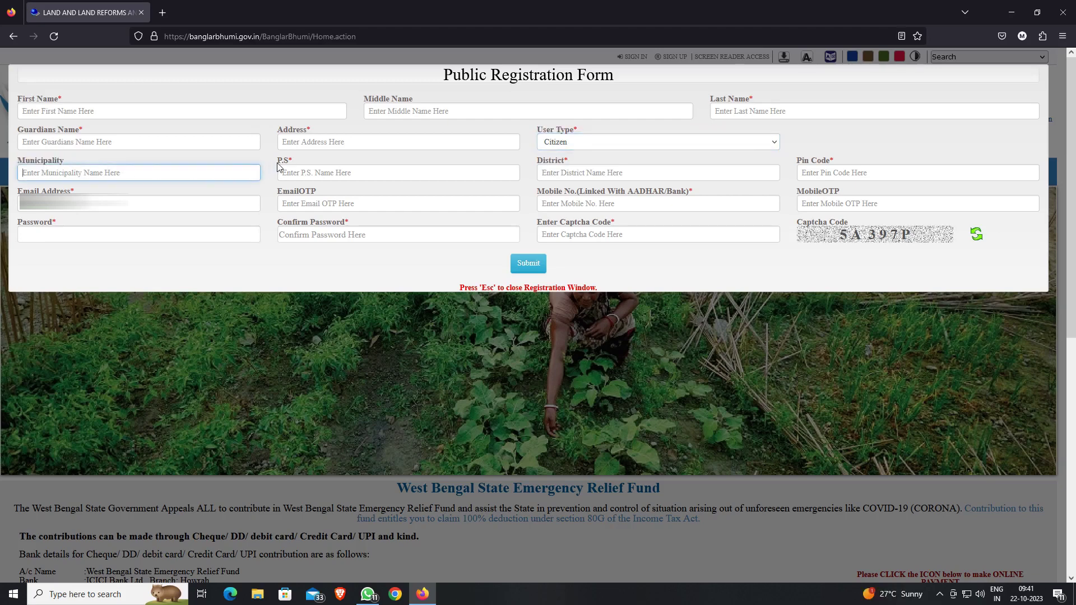
pyautogui.moveTo(276, 162); pyautogui.dragTo(294, 163)
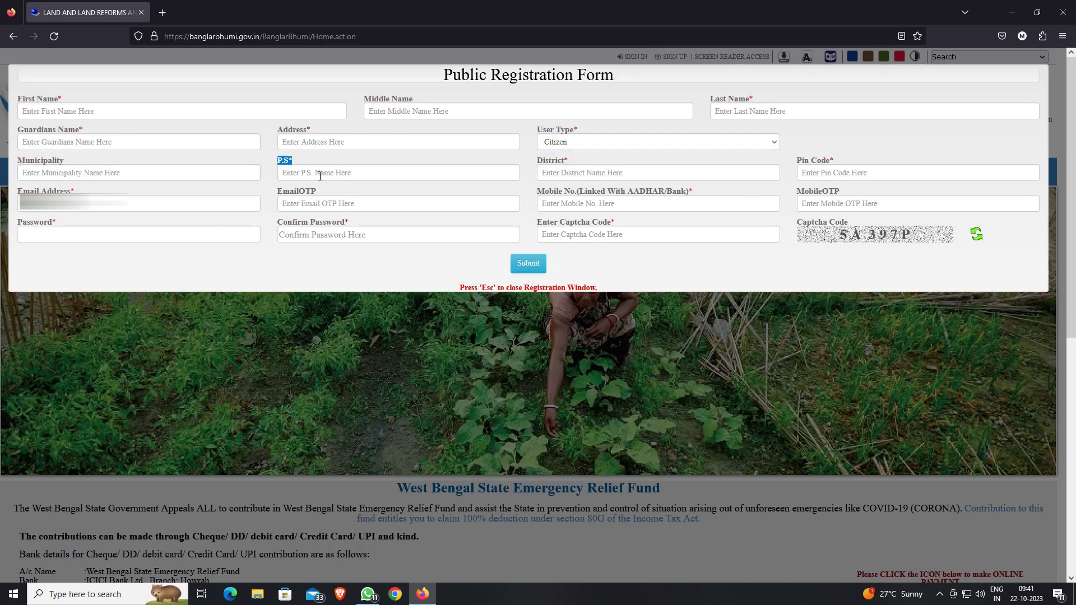
pyautogui.click(320, 176)
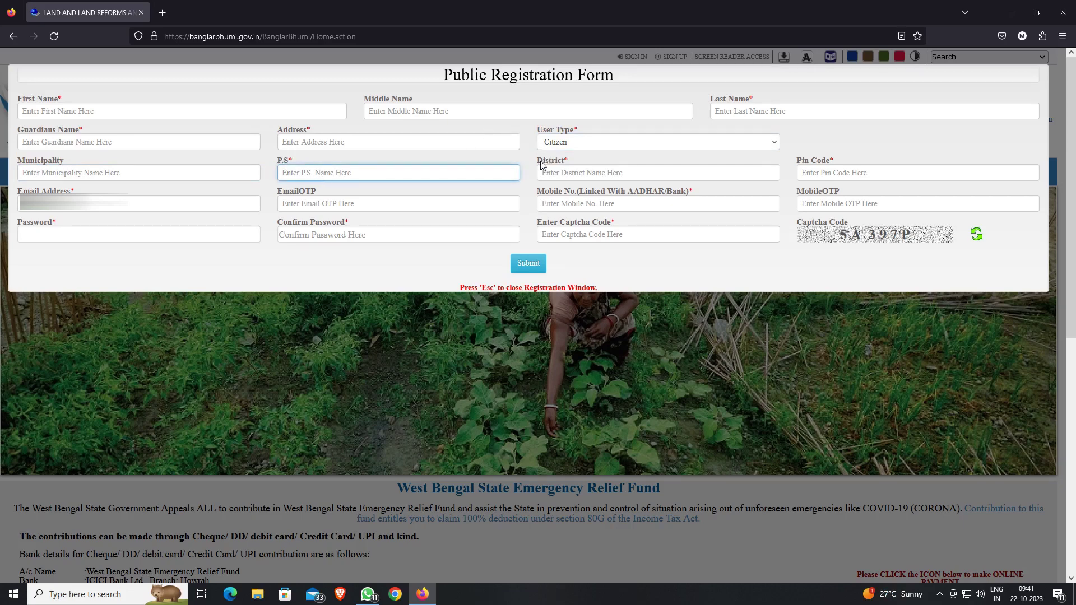
pyautogui.moveTo(542, 162); pyautogui.dragTo(570, 164)
pyautogui.click(578, 173)
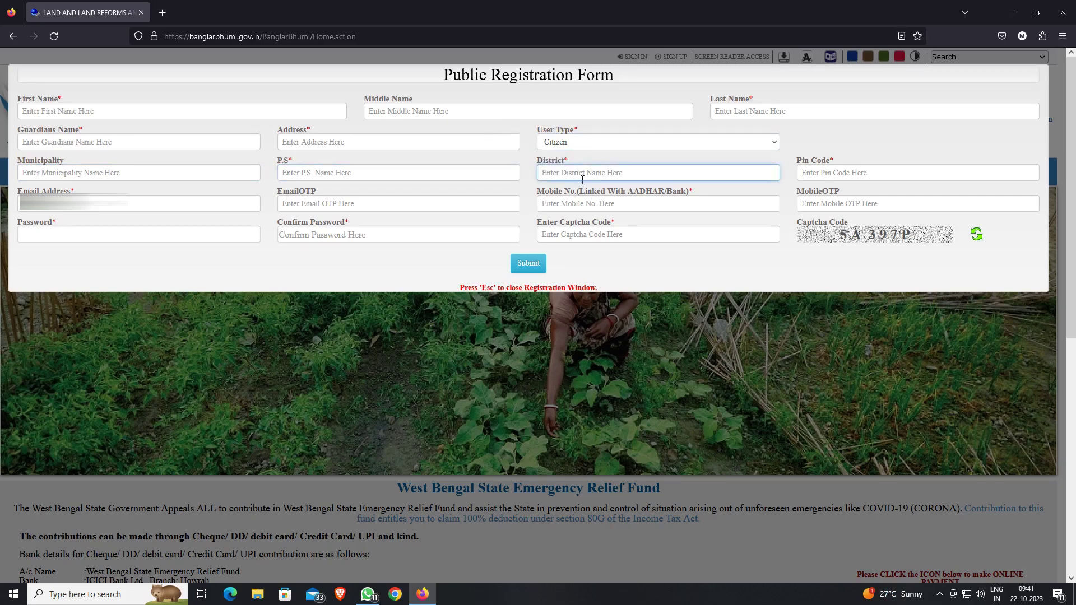
pyautogui.moveTo(798, 162); pyautogui.dragTo(821, 163)
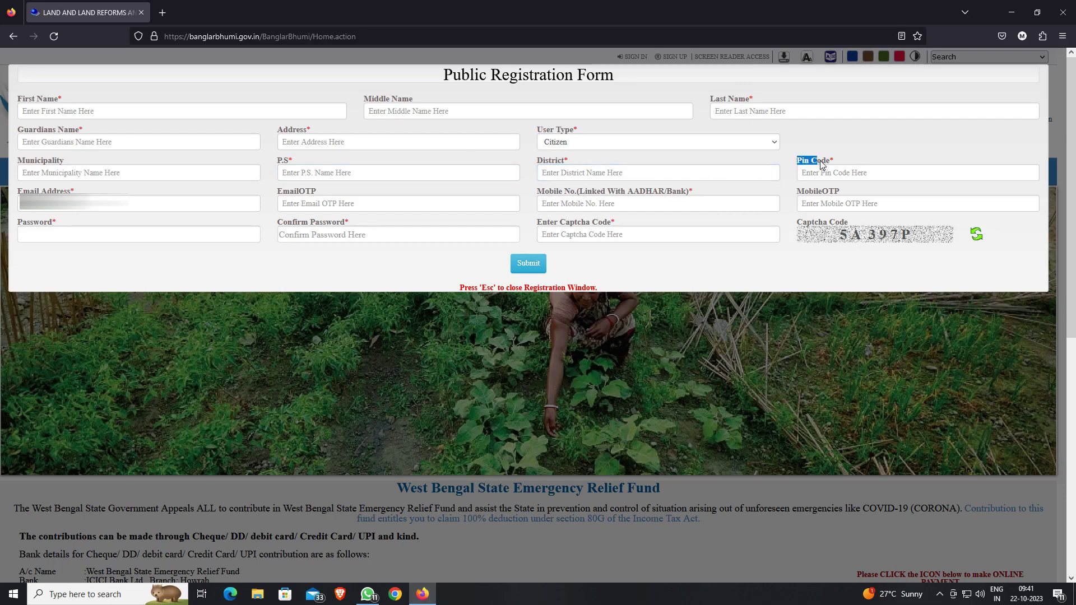
pyautogui.click(830, 174)
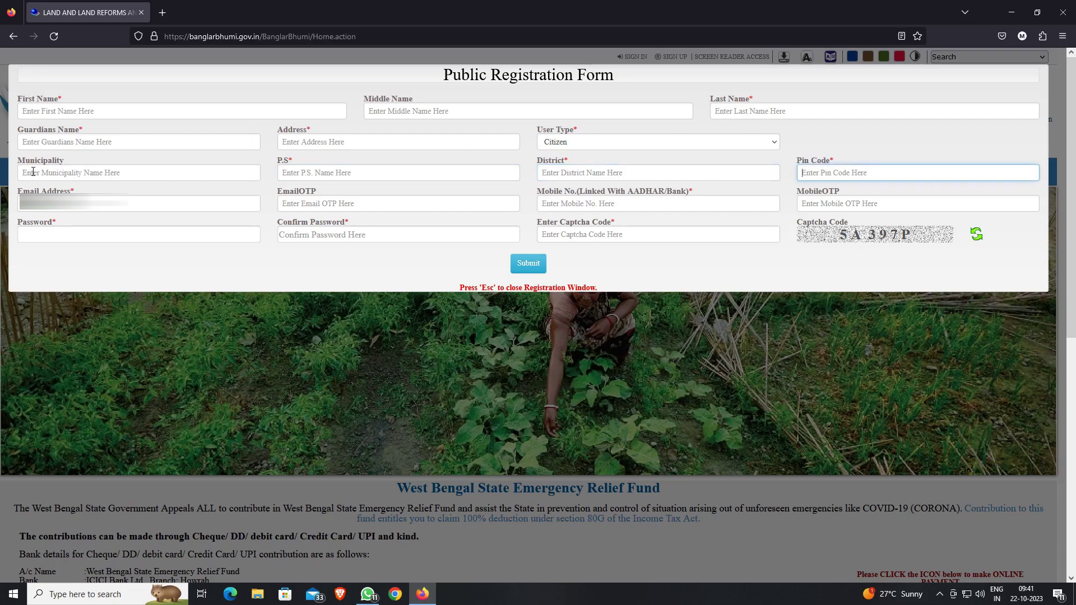
# Step: Examine the email, mobile number, OTP, password and captcha fields of the registration form, and close the form without submitting
pyautogui.moveTo(20, 197); pyautogui.dragTo(70, 192)
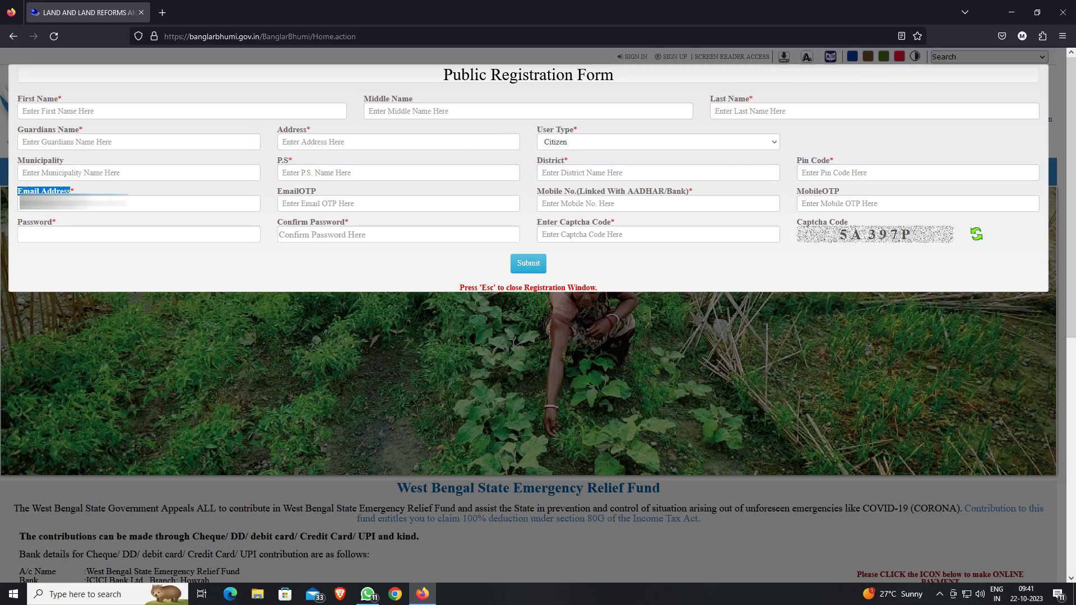
pyautogui.click(73, 203)
pyautogui.click(302, 197)
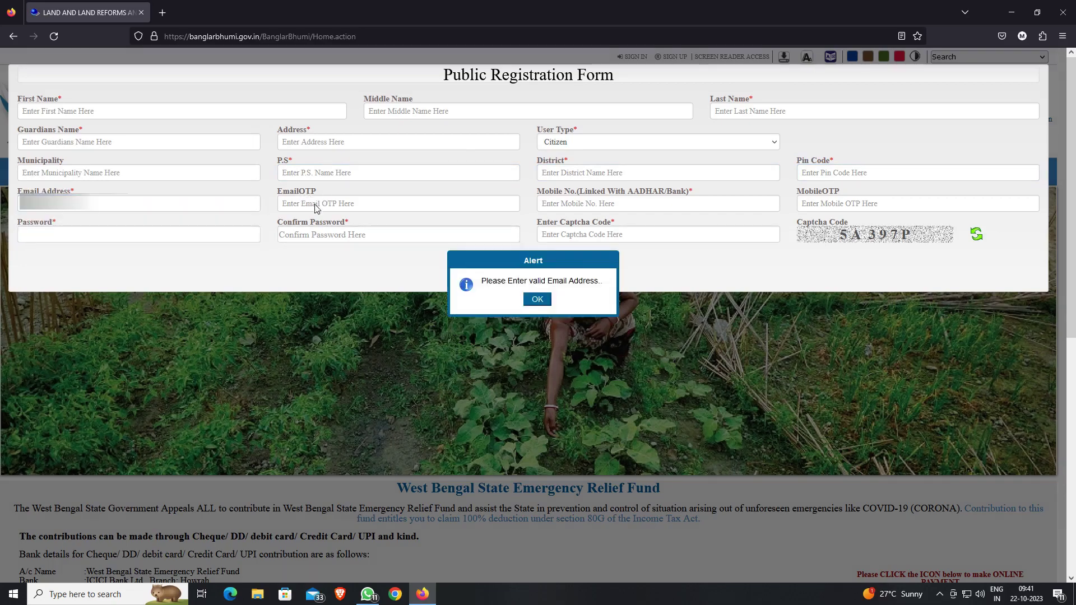
pyautogui.click(542, 301)
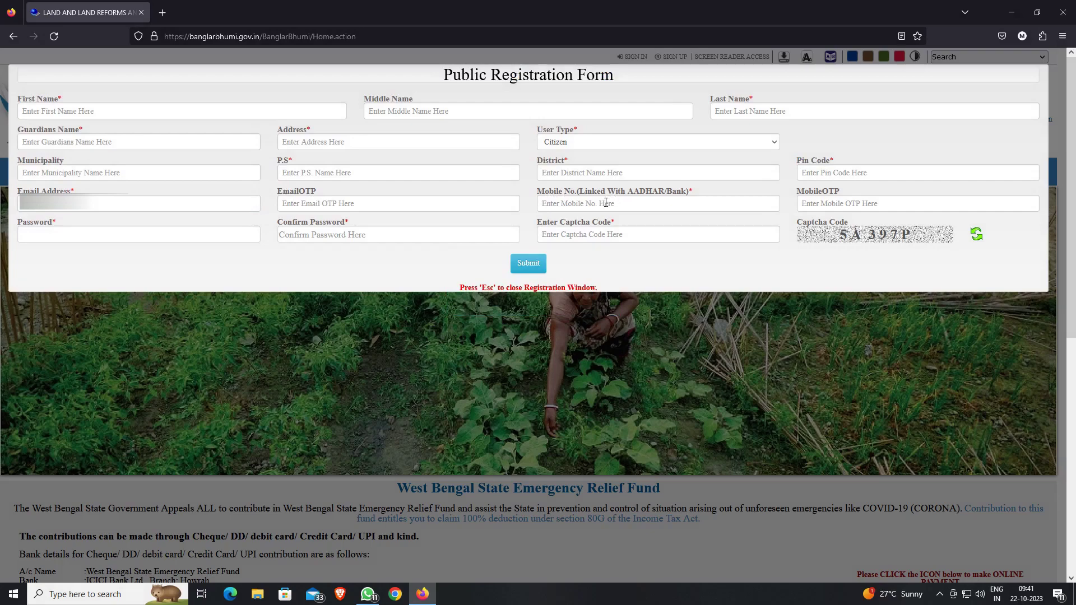
pyautogui.moveTo(535, 191); pyautogui.dragTo(687, 197)
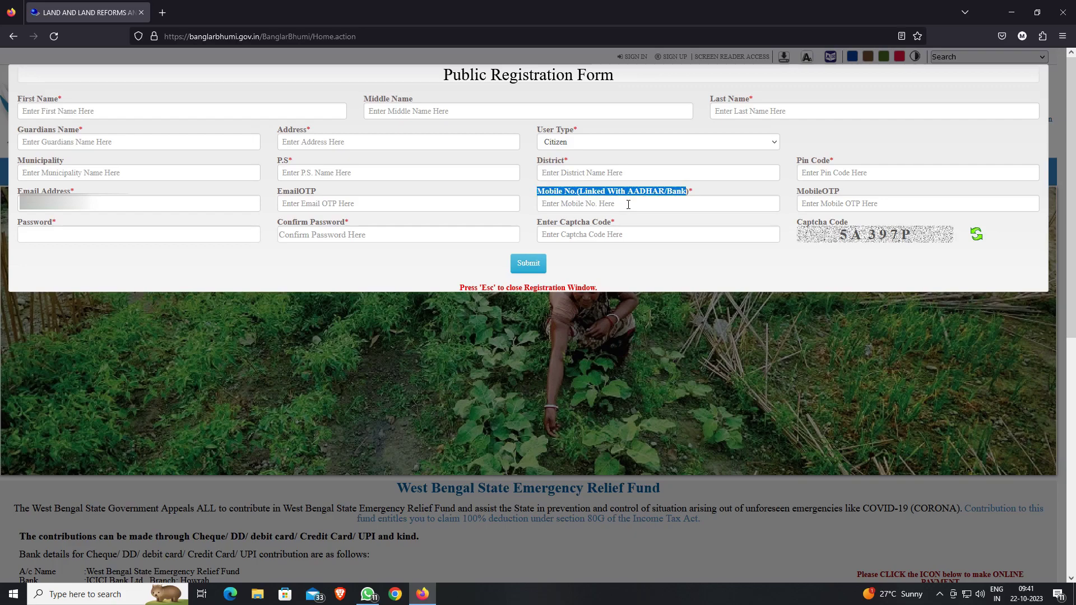
pyautogui.doubleClick(834, 192)
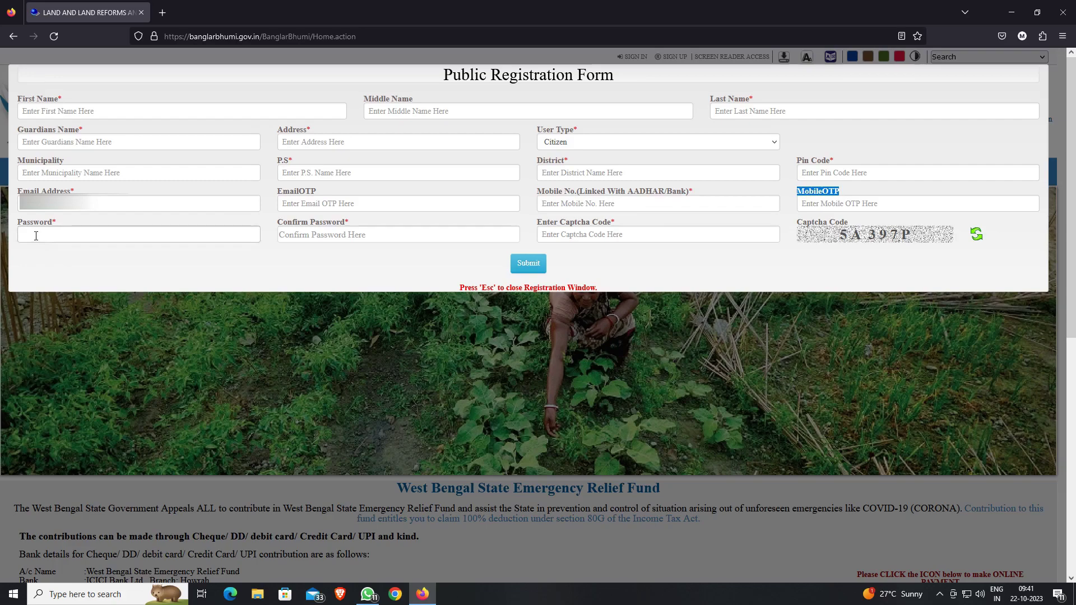
pyautogui.moveTo(17, 222); pyautogui.dragTo(58, 224)
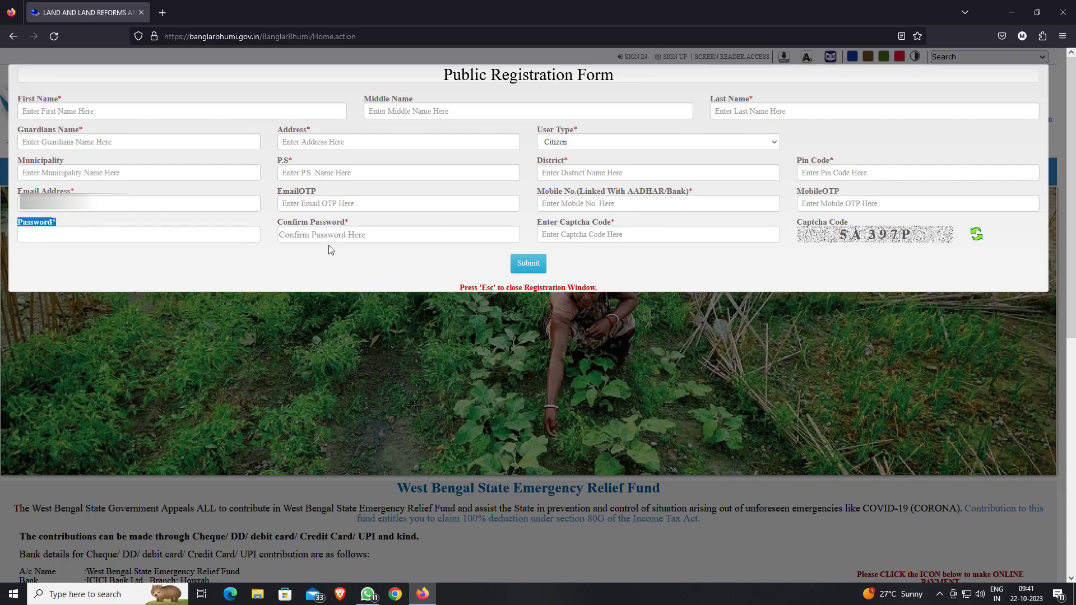
pyautogui.moveTo(276, 223); pyautogui.dragTo(449, 243)
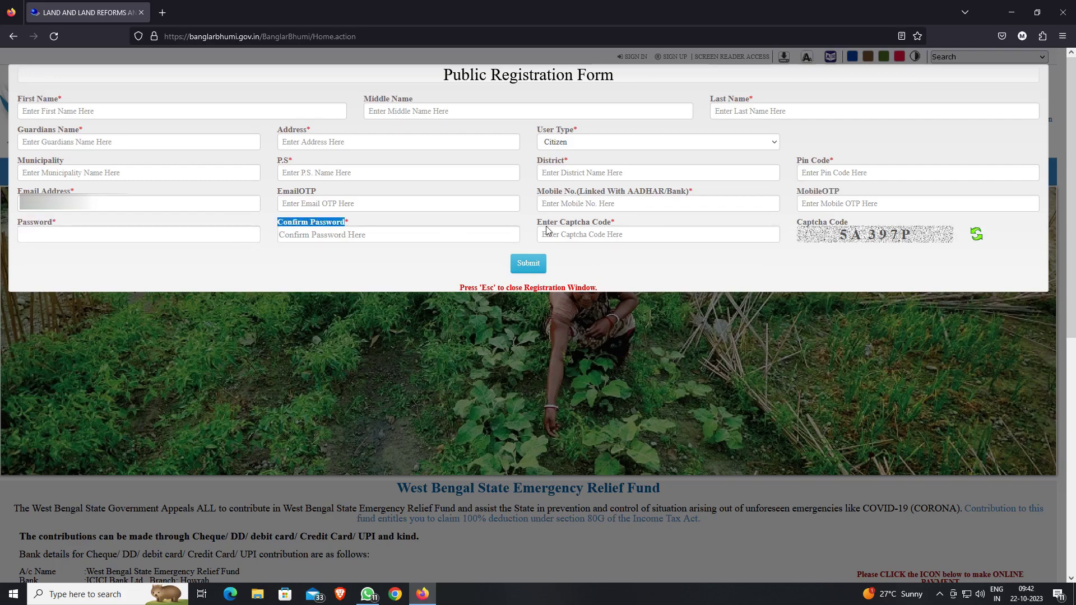
pyautogui.moveTo(533, 222); pyautogui.dragTo(608, 225)
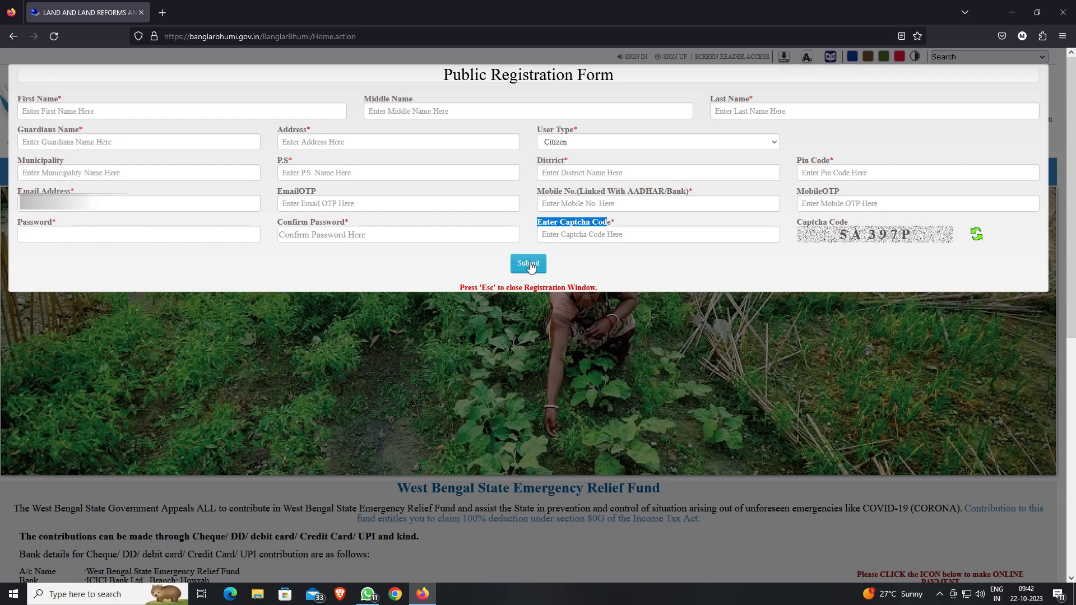
pyautogui.press('Escape')
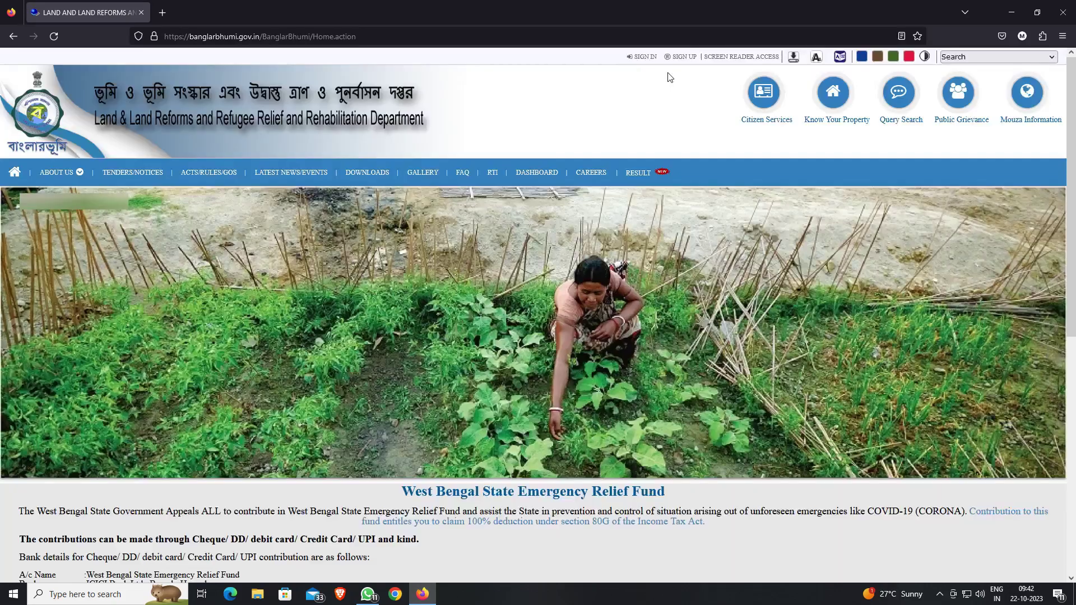
# Step: Sign in to the portal as a citizen with the prefilled credentials, entering the displayed captcha
pyautogui.click(644, 57)
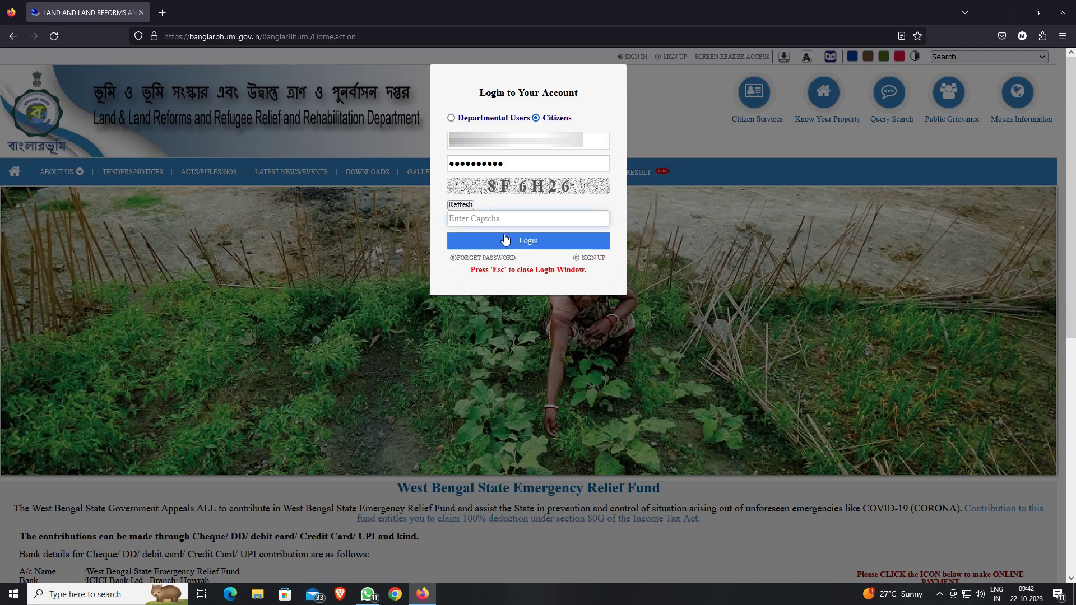
pyautogui.write('8')
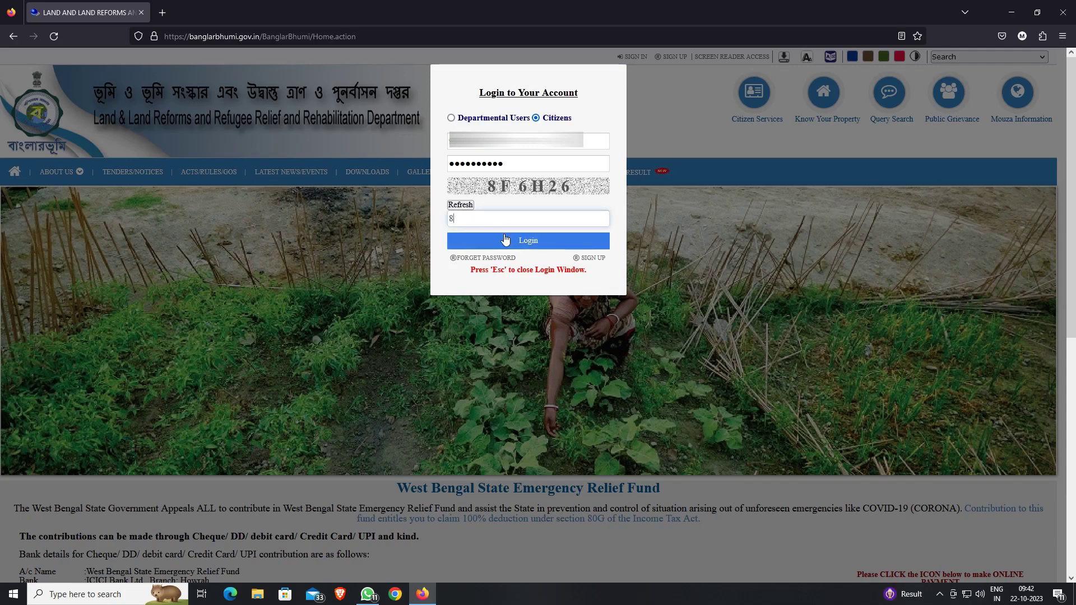
pyautogui.write('F6')
pyautogui.click(504, 239)
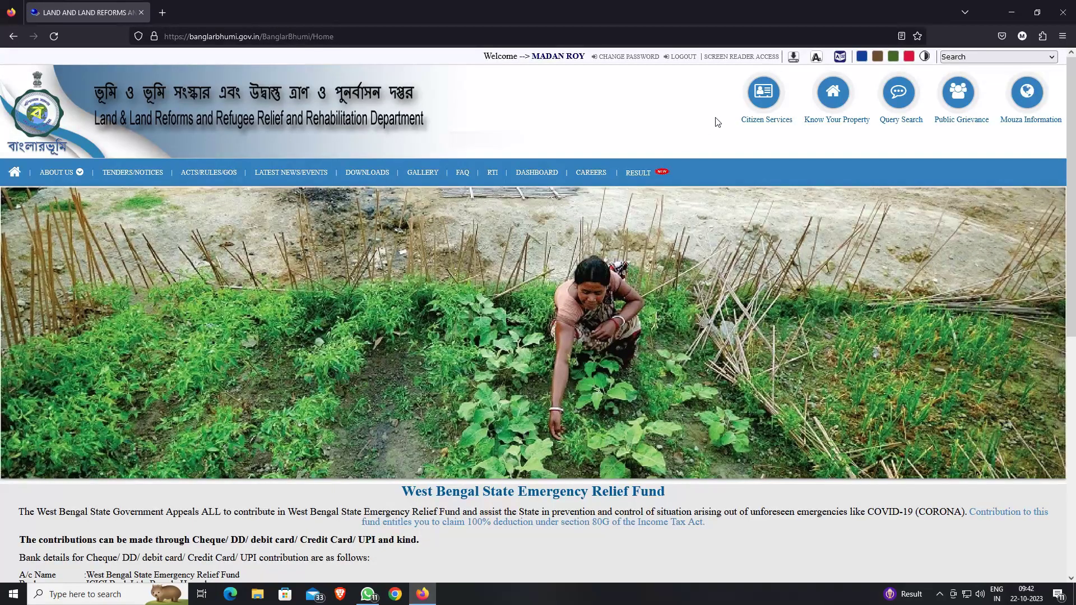
# Step: Open the citizen services list and examine the options for online applications, service delivery and online service status
pyautogui.click(764, 122)
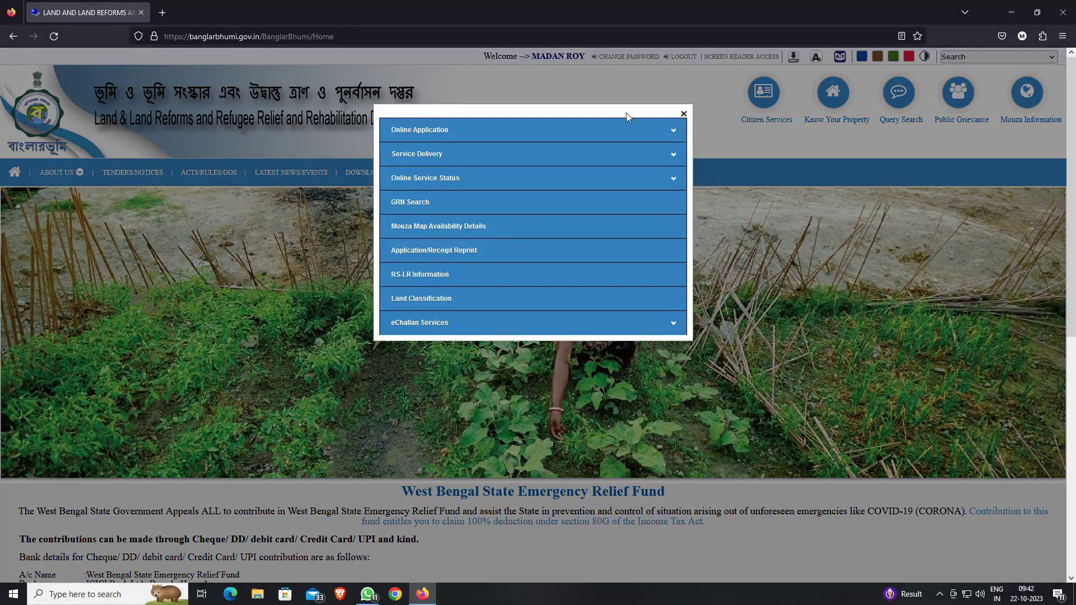
pyautogui.click(436, 135)
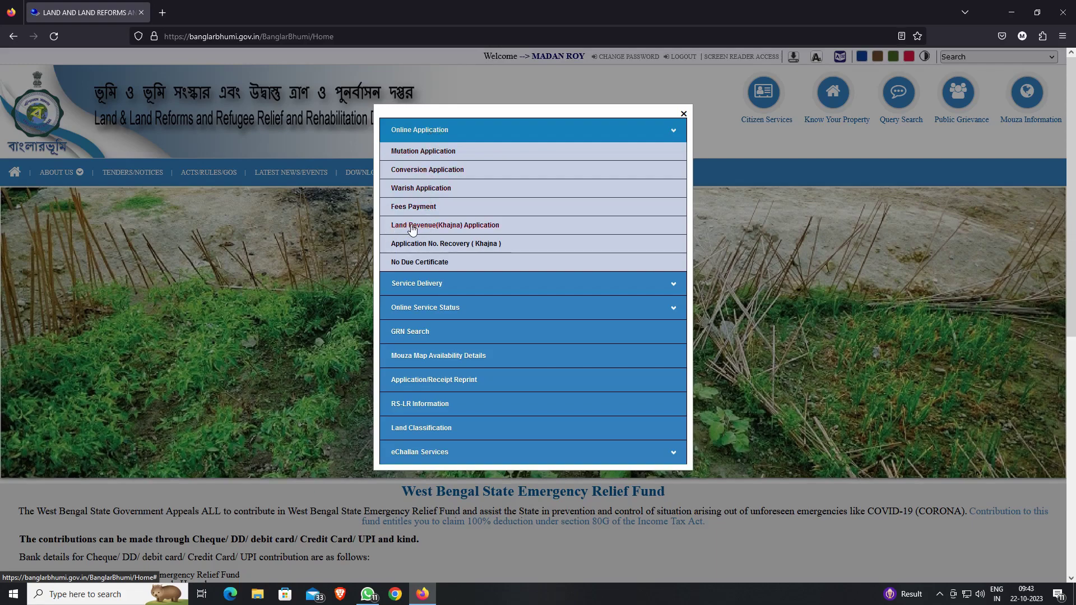
pyautogui.click(413, 287)
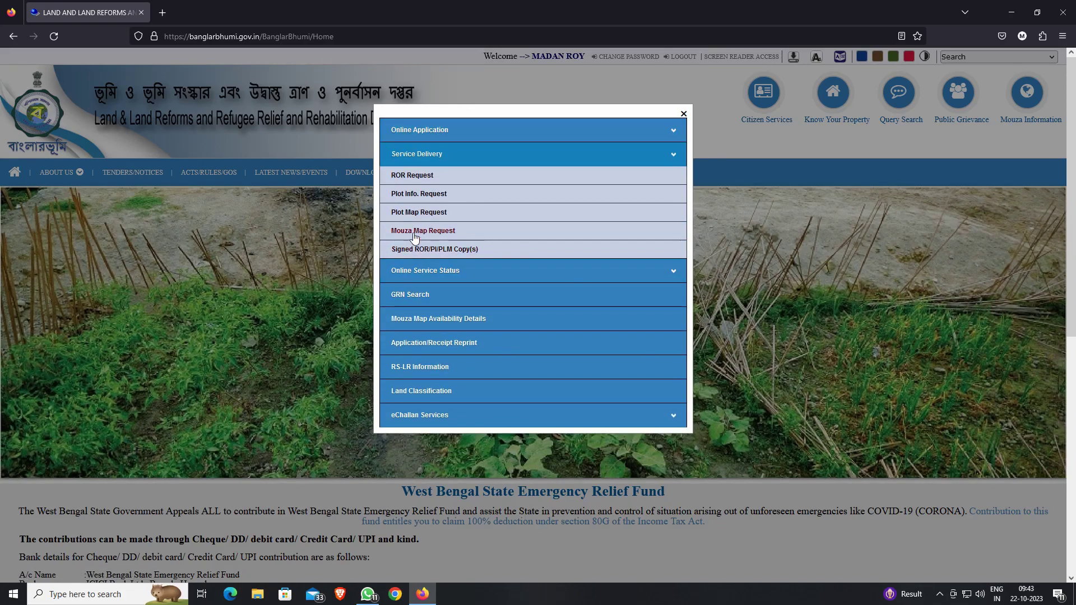
pyautogui.click(420, 271)
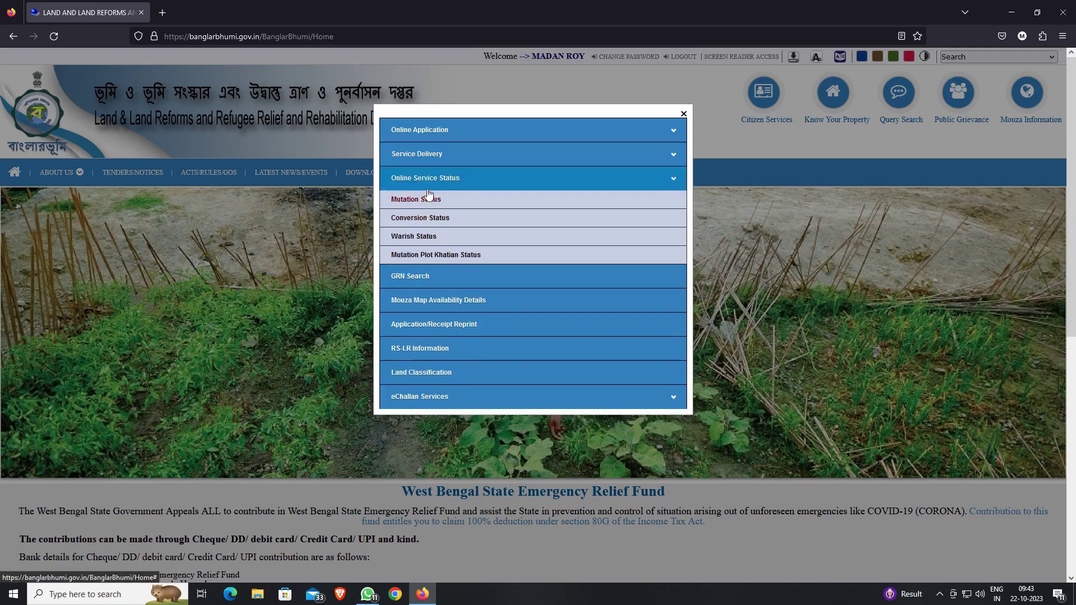
# Step: Open the ROR Request form from the service delivery options and dismiss its disclaimer
pyautogui.click(423, 160)
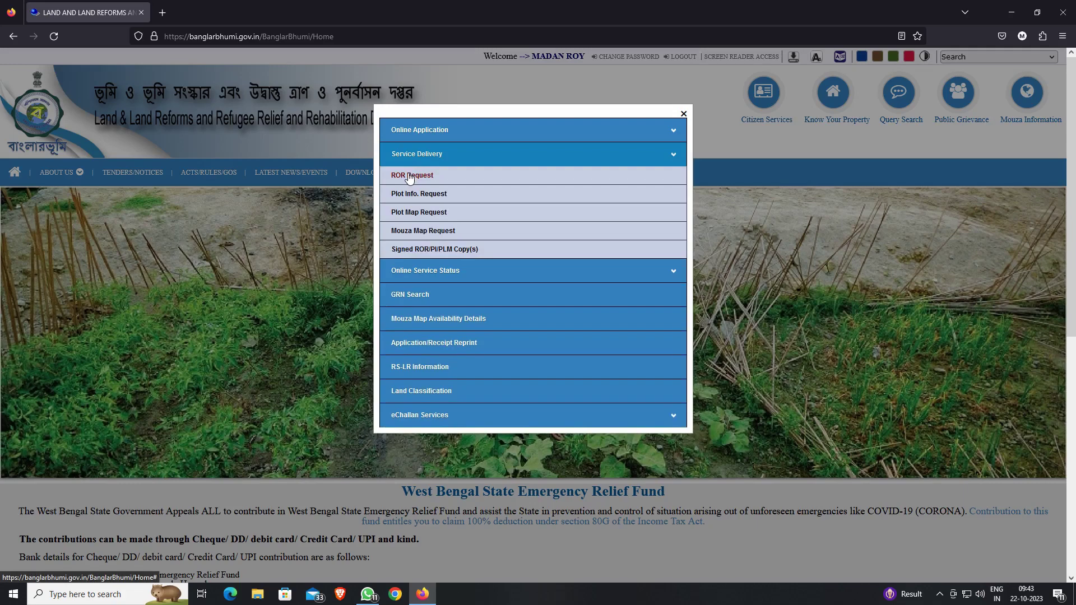
pyautogui.click(409, 176)
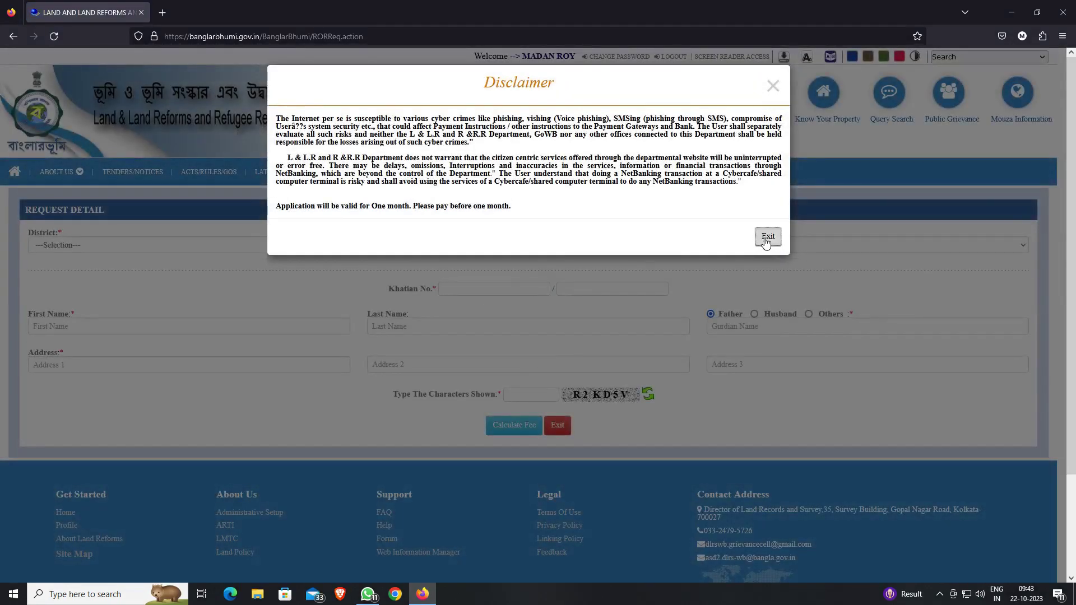
pyautogui.click(768, 237)
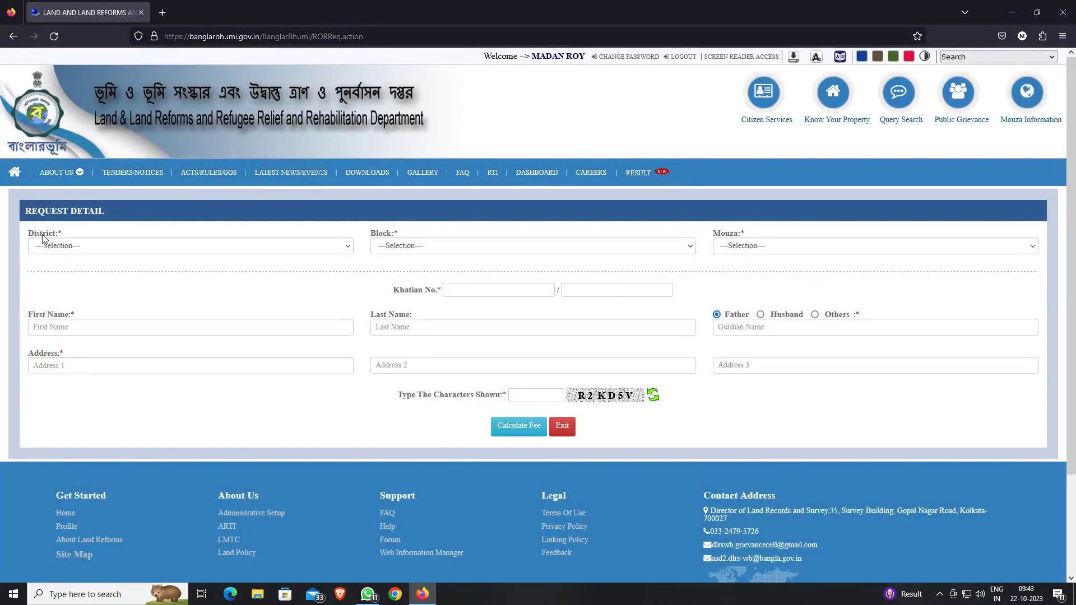
# Step: Set the request's district to Dakshin Dinajpur, block to Gangarampur and mouza to Kasba
pyautogui.moveTo(30, 234); pyautogui.dragTo(49, 235)
pyautogui.click(59, 248)
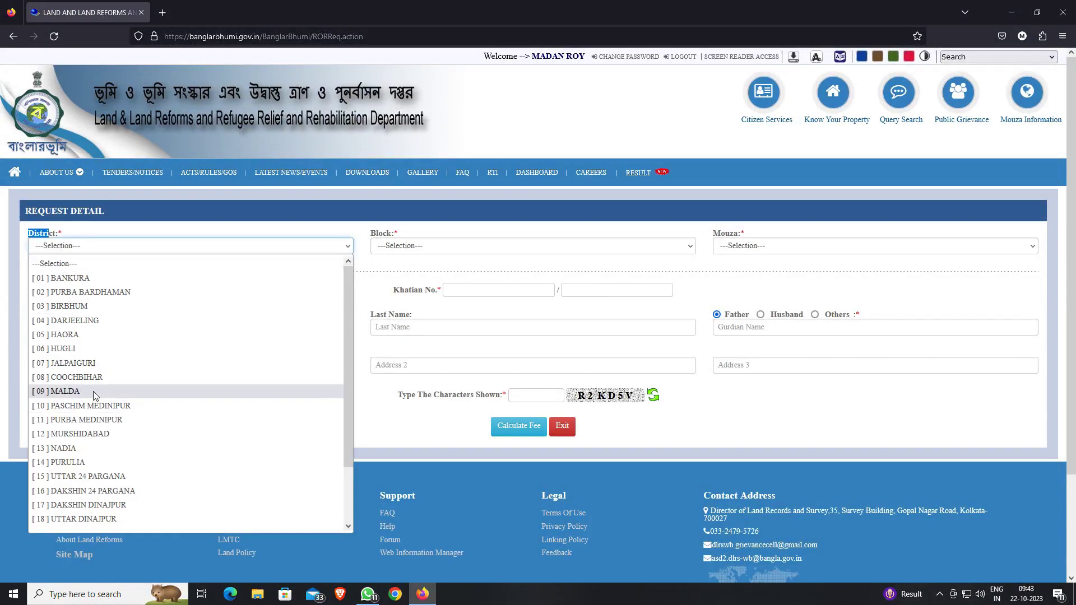
pyautogui.scroll(-2, 96, 402)
pyautogui.click(110, 440)
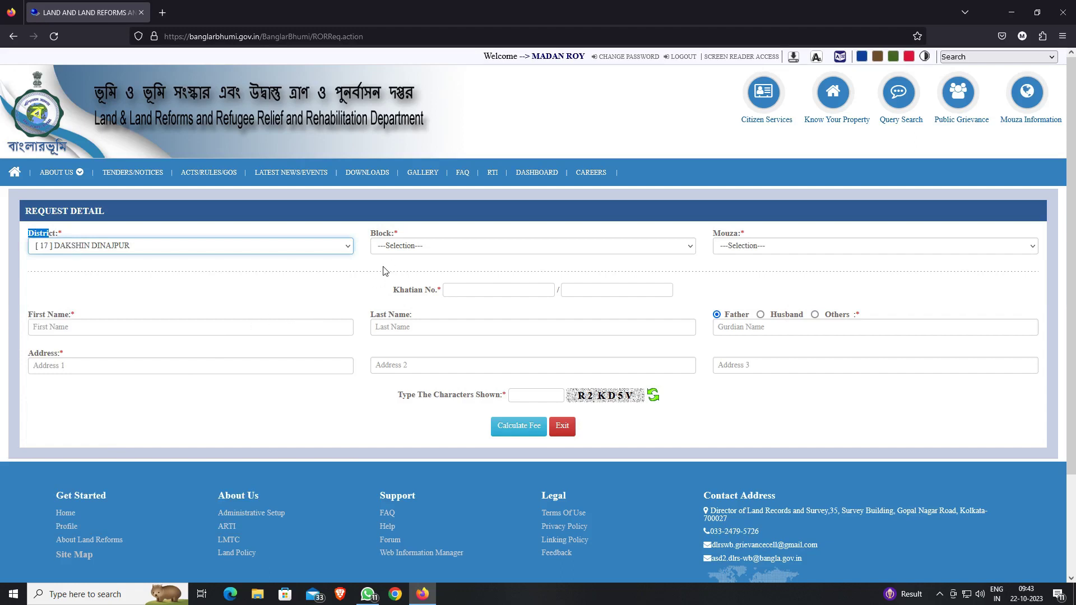
pyautogui.click(400, 249)
pyautogui.click(424, 335)
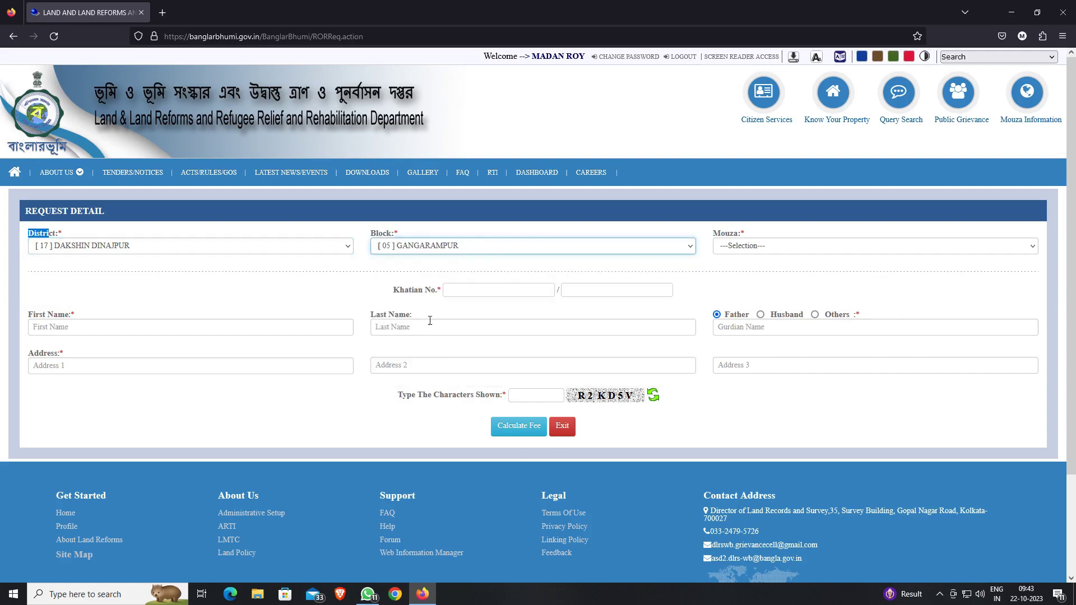
pyautogui.click(756, 247)
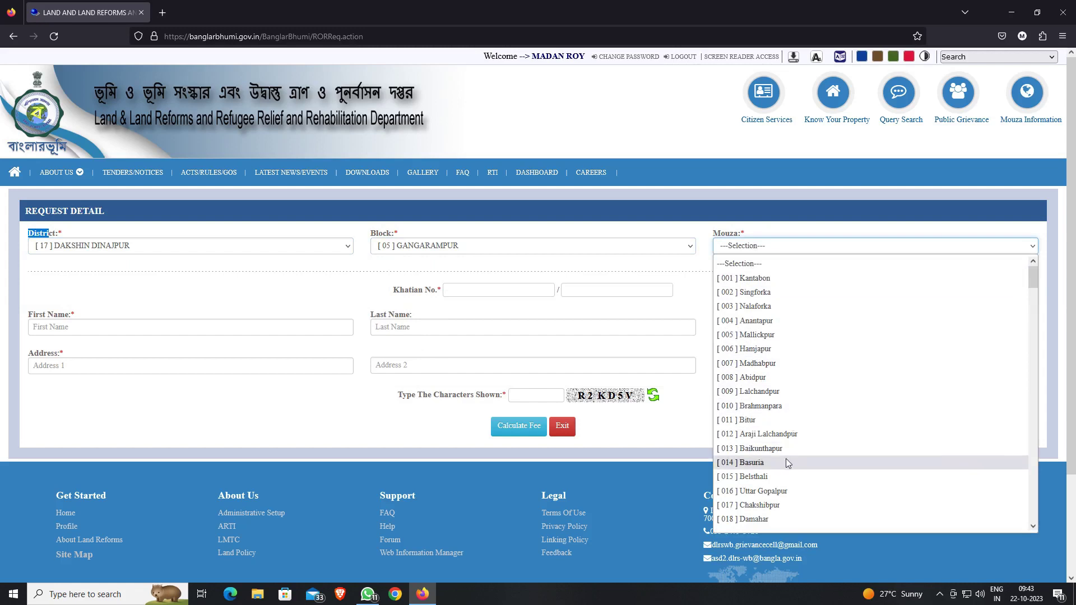
pyautogui.scroll(-2, 786, 468)
pyautogui.scroll(-4, 753, 448)
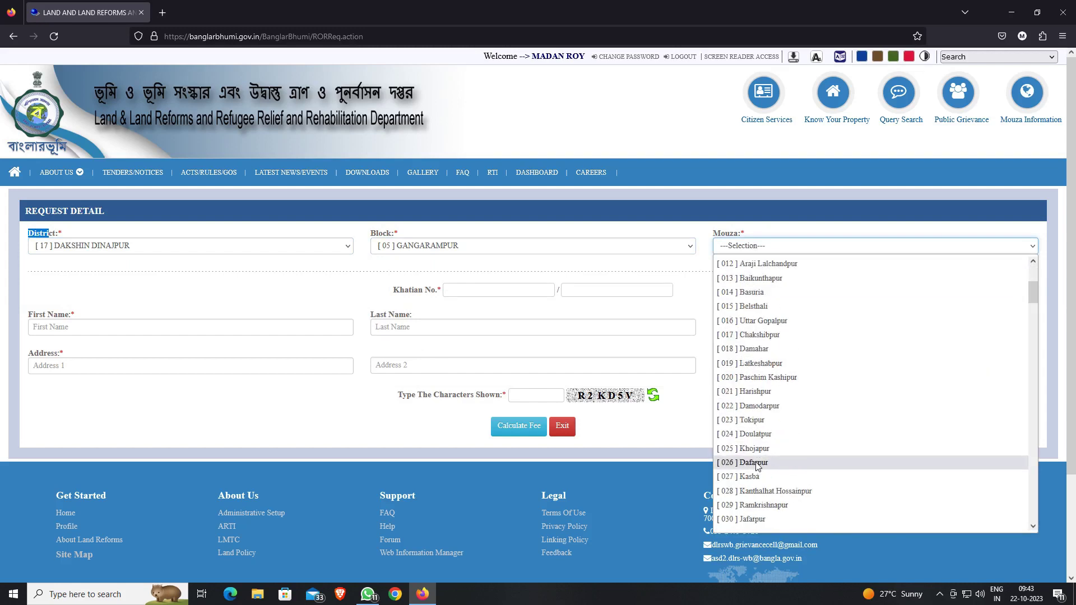
pyautogui.click(752, 392)
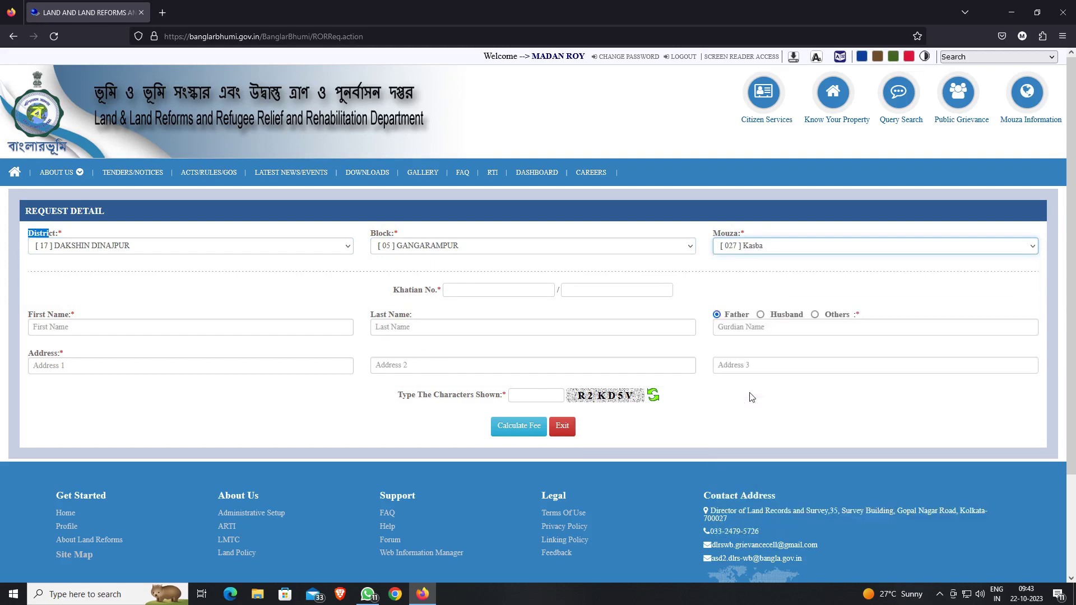
# Step: Examine the Khatian number, first name, last name, guardian name and address fields of the request form
pyautogui.moveTo(394, 290); pyautogui.dragTo(435, 294)
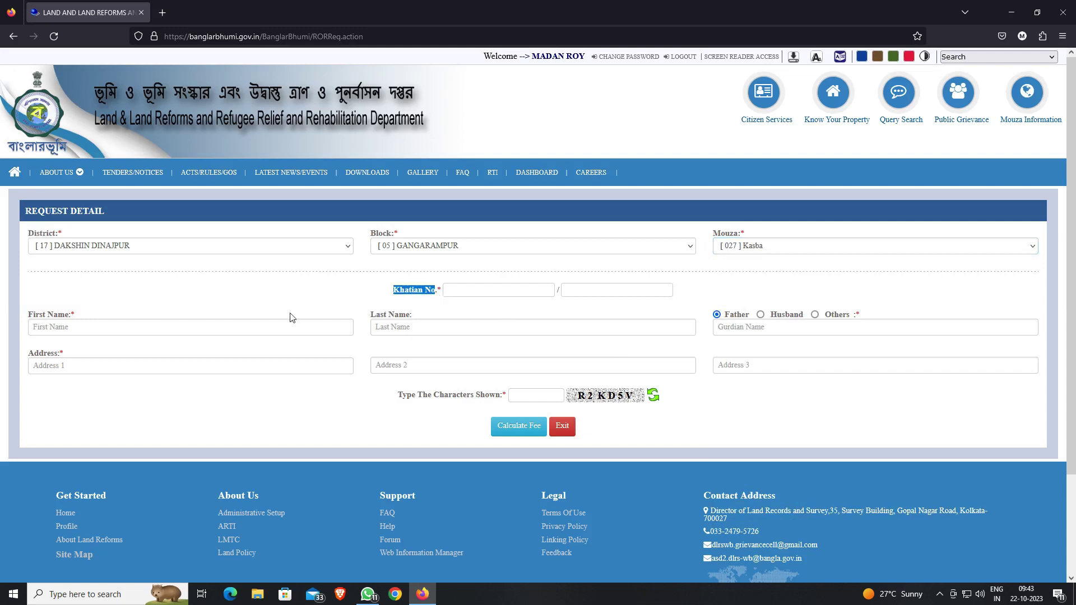
pyautogui.moveTo(28, 315); pyautogui.dragTo(72, 315)
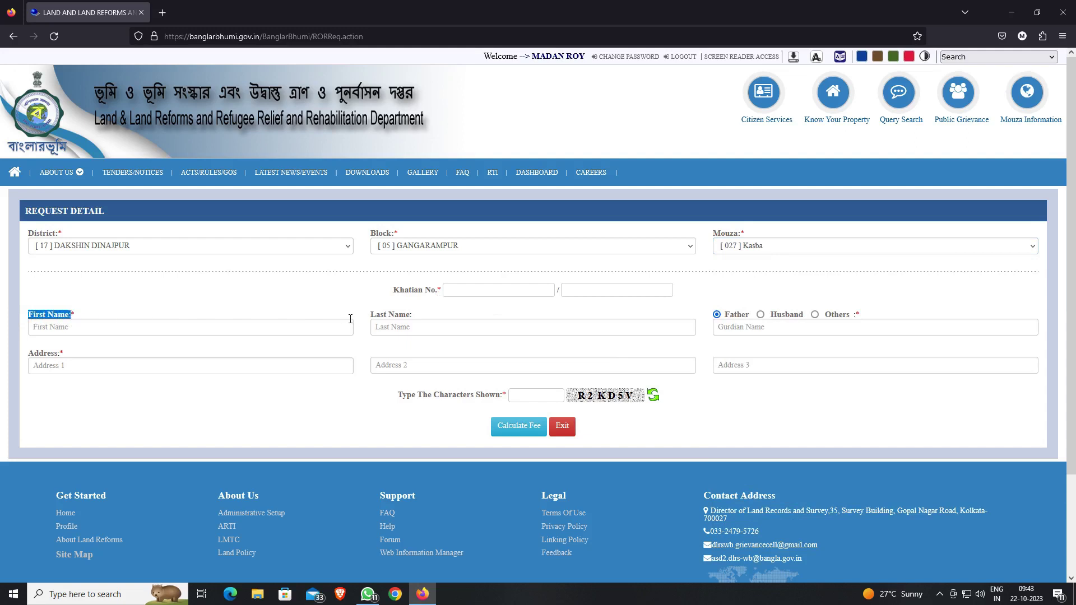
pyautogui.moveTo(370, 315); pyautogui.dragTo(407, 318)
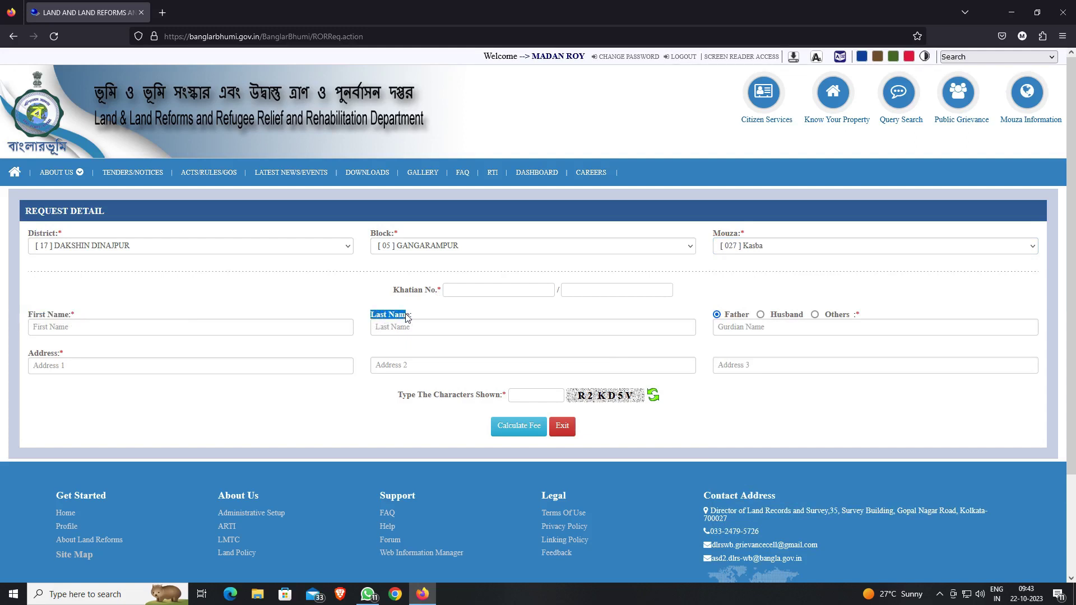
pyautogui.click(711, 325)
pyautogui.moveTo(28, 354); pyautogui.dragTo(101, 354)
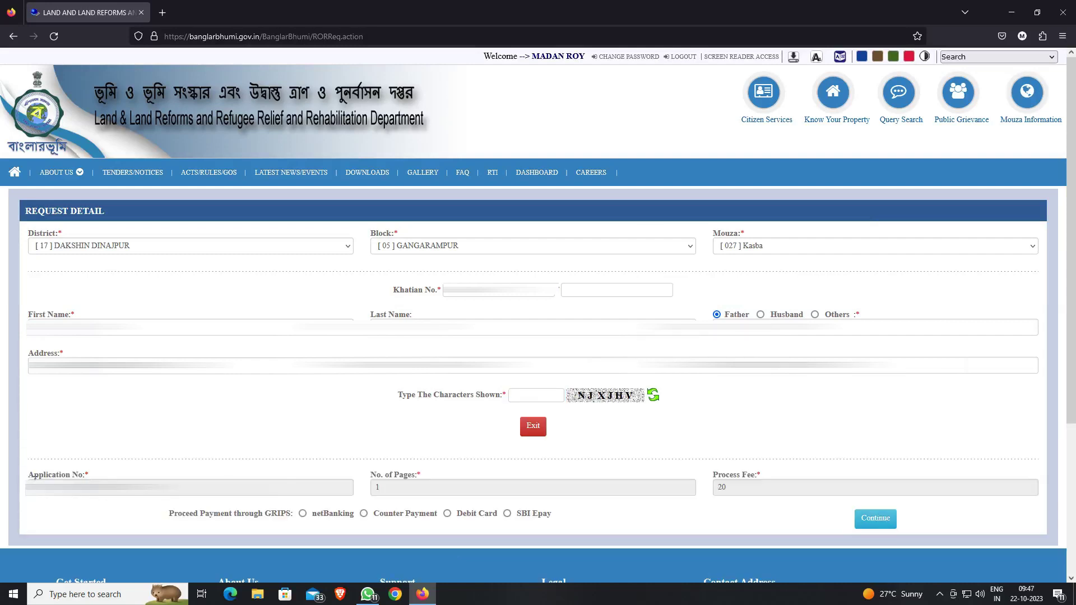
# Step: Check the application number and process fee, and continue with SBI Epay as the GRIPS payment method
pyautogui.moveTo(29, 476); pyautogui.dragTo(79, 476)
pyautogui.click(84, 487)
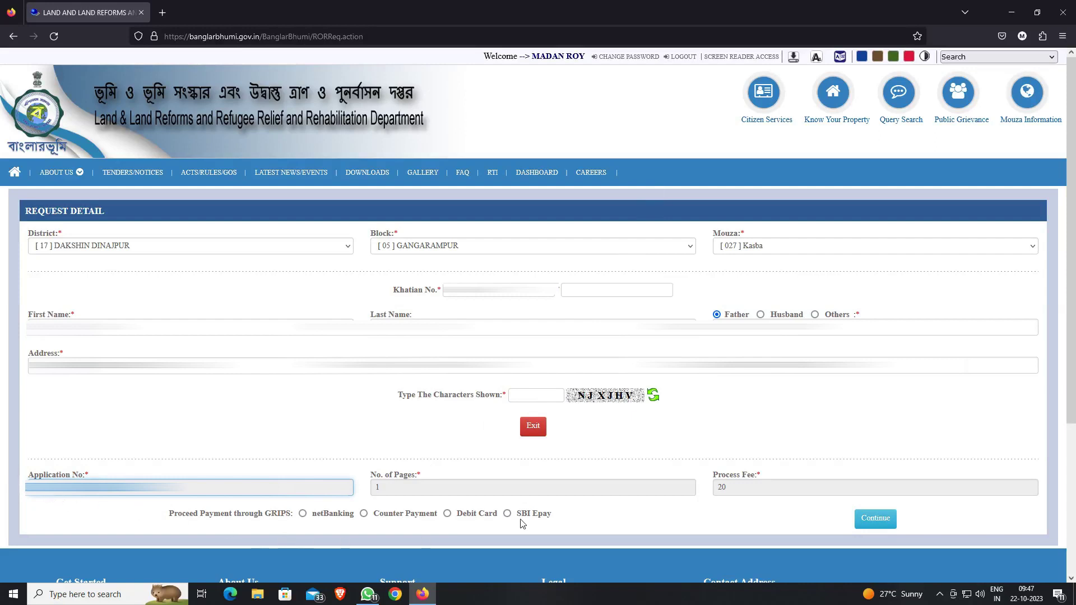
pyautogui.doubleClick(745, 488)
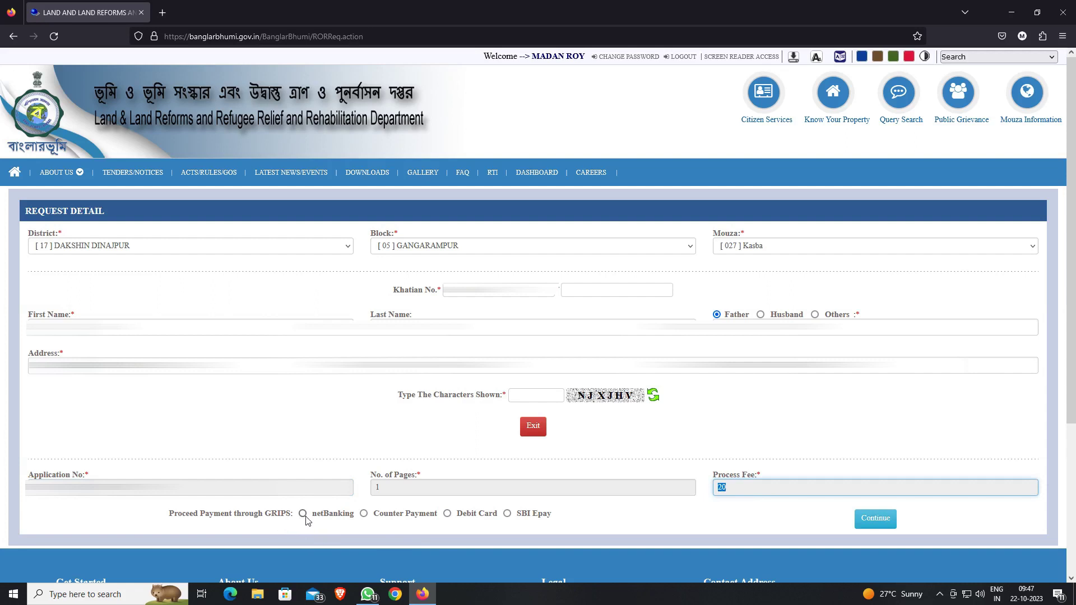
pyautogui.click(507, 514)
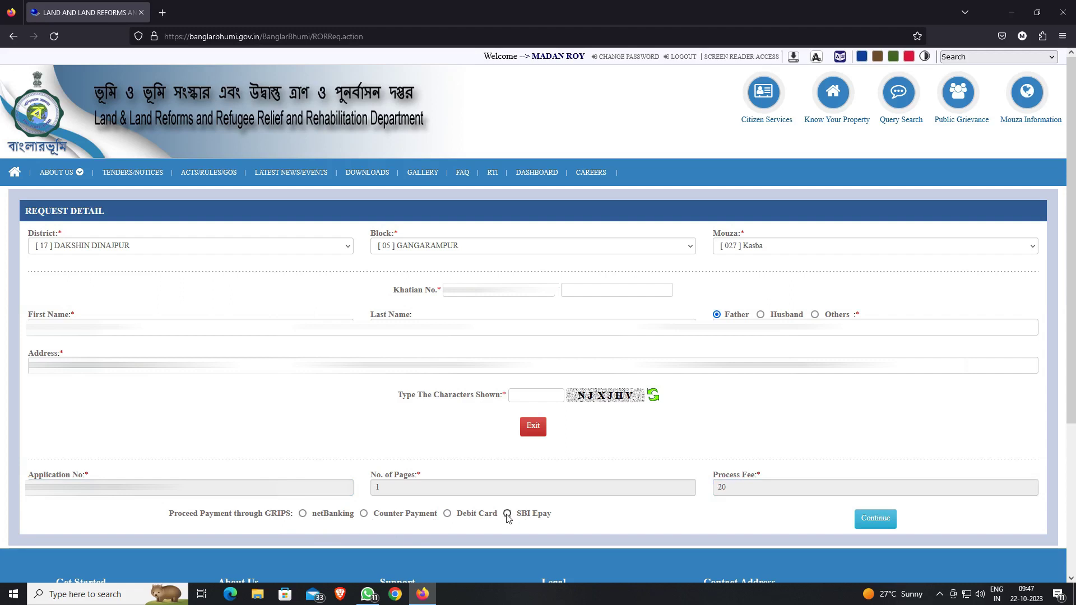
pyautogui.click(876, 519)
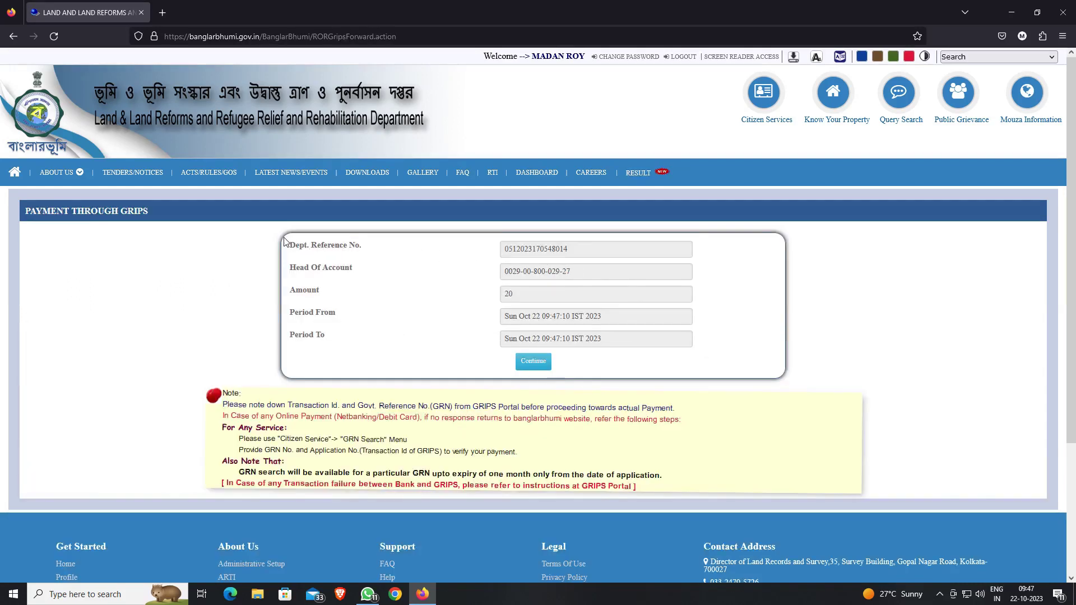
# Step: Review the department reference number, head of account, amount and payment period, and continue to the GRIPS portal
pyautogui.moveTo(363, 245); pyautogui.dragTo(350, 243)
pyautogui.moveTo(294, 269); pyautogui.dragTo(349, 274)
pyautogui.click(329, 301)
pyautogui.moveTo(283, 312); pyautogui.dragTo(365, 339)
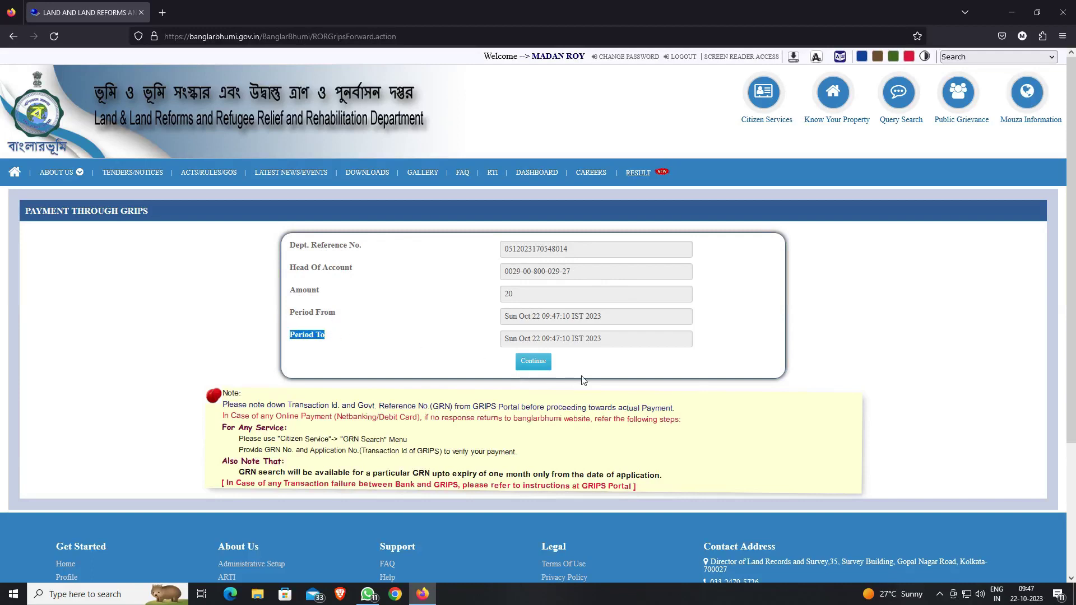
pyautogui.click(533, 363)
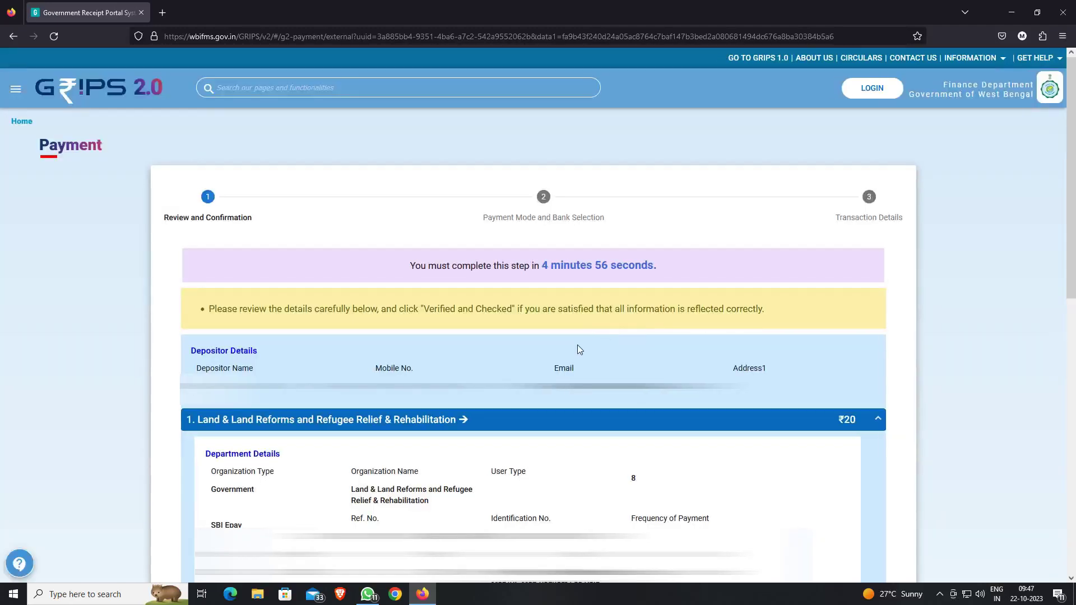
# Step: Confirm the payment details as verified and checked, and proceed to the payment mode and bank selection
pyautogui.scroll(-10, 475, 179)
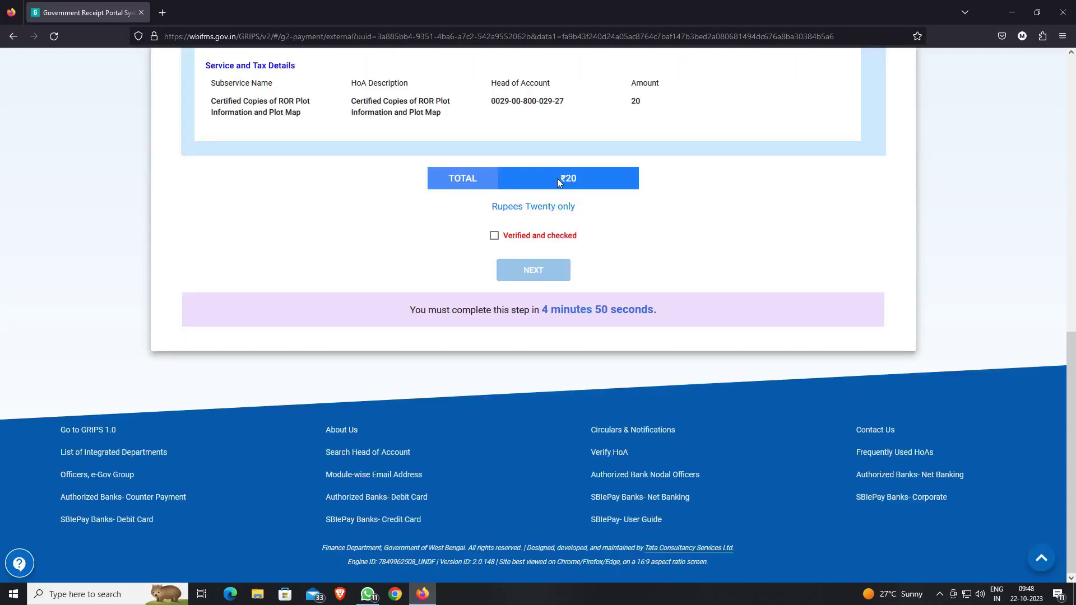
pyautogui.click(494, 236)
pyautogui.click(538, 274)
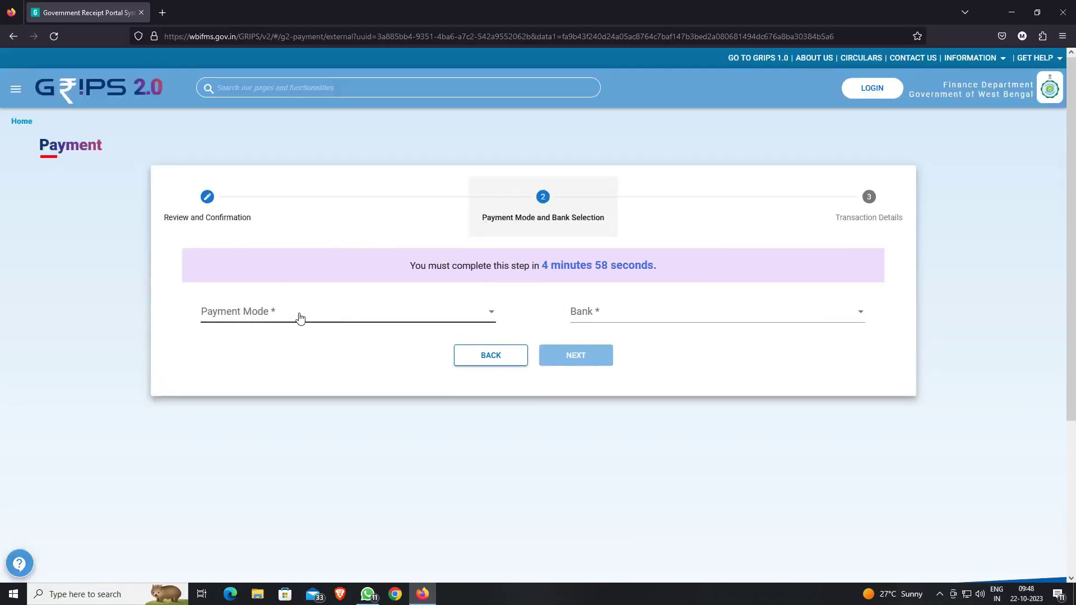
# Step: Set the payment mode to SBI Epay and pay through Payment Gateway/Bank, and submit the selection
pyautogui.click(300, 317)
pyautogui.click(270, 313)
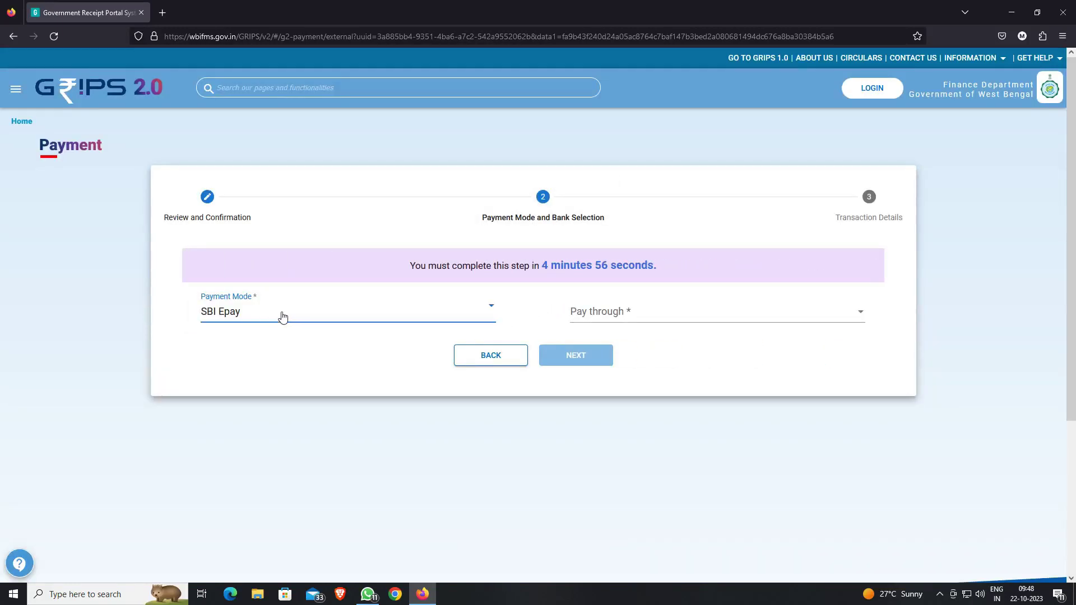
pyautogui.click(630, 315)
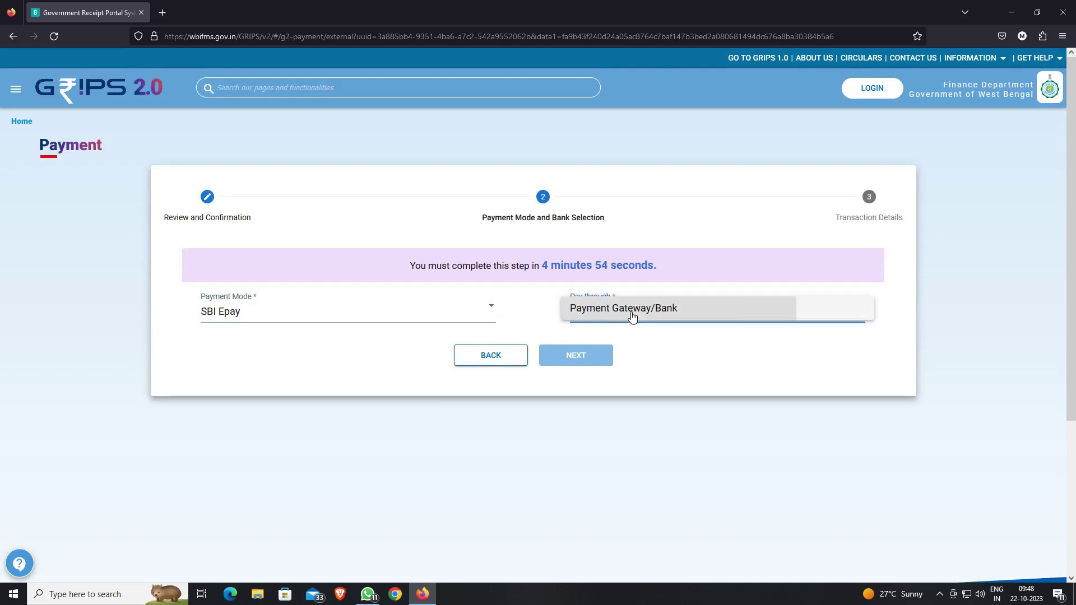
pyautogui.click(633, 317)
pyautogui.click(578, 357)
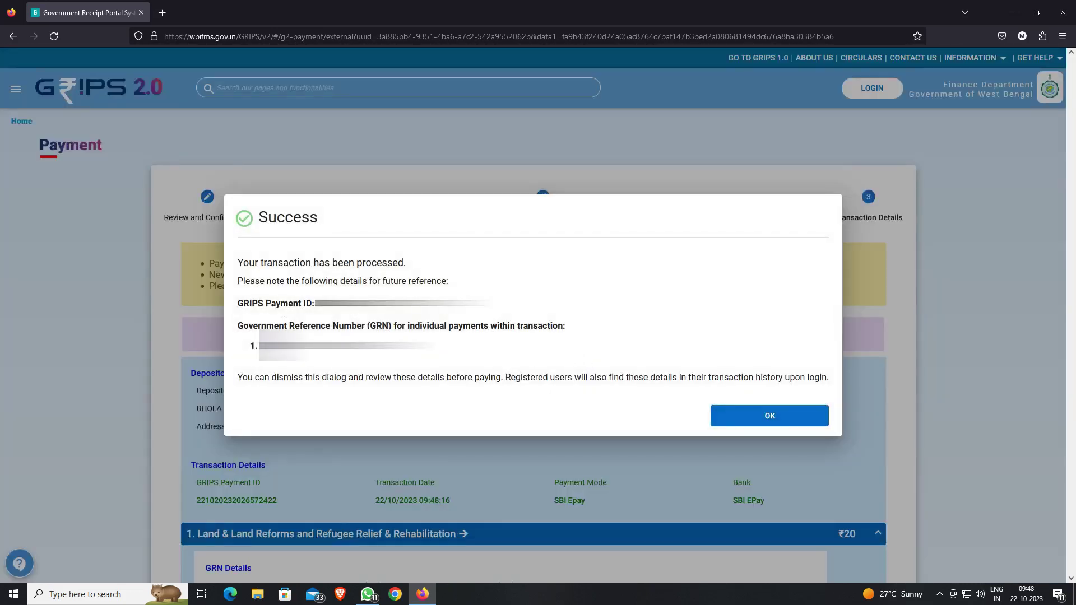
# Step: Examine the GRIPS payment ID and government reference number, dismiss the success dialog and proceed to the SBIePay payment page
pyautogui.moveTo(434, 347); pyautogui.dragTo(228, 294)
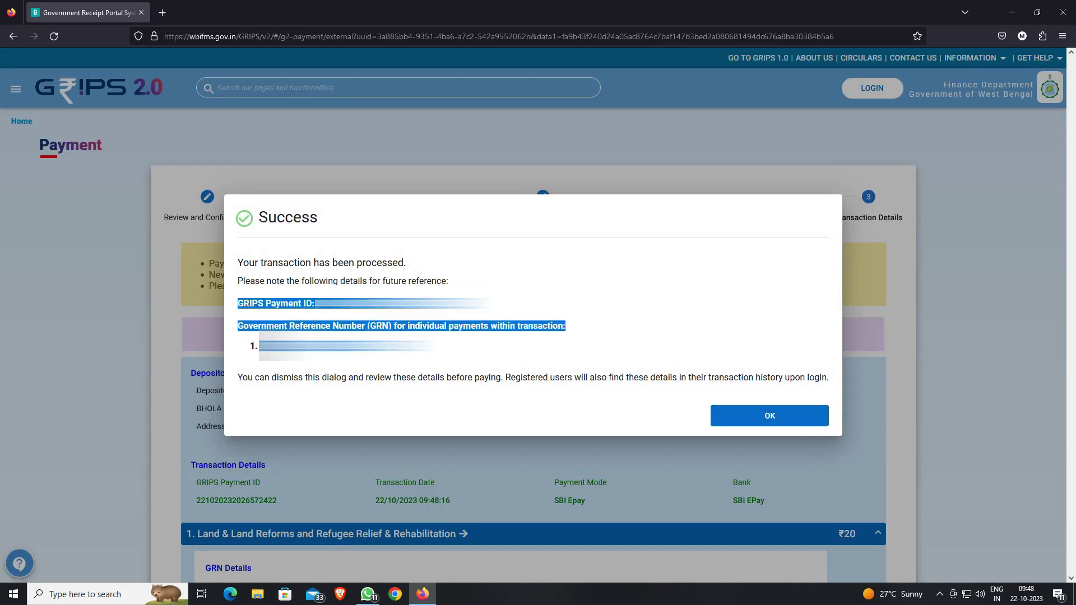
pyautogui.click(723, 414)
pyautogui.click(577, 306)
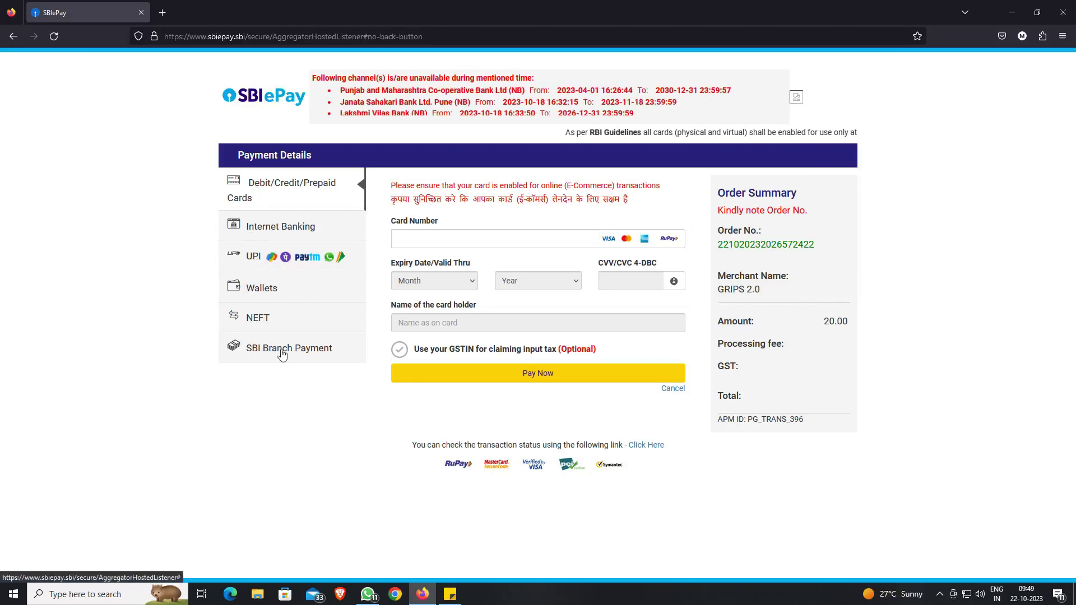
# Step: Choose UPI payment with the UPI QR option, looking at the UPI ID option and the optional GSTIN form without filling them in
pyautogui.click(264, 258)
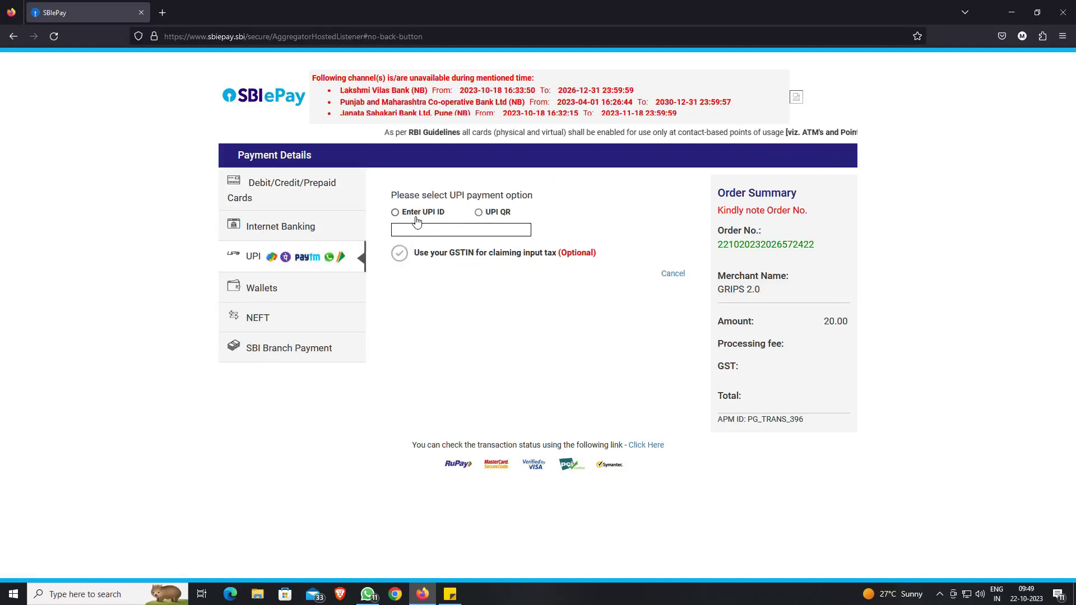
pyautogui.click(396, 213)
pyautogui.click(408, 230)
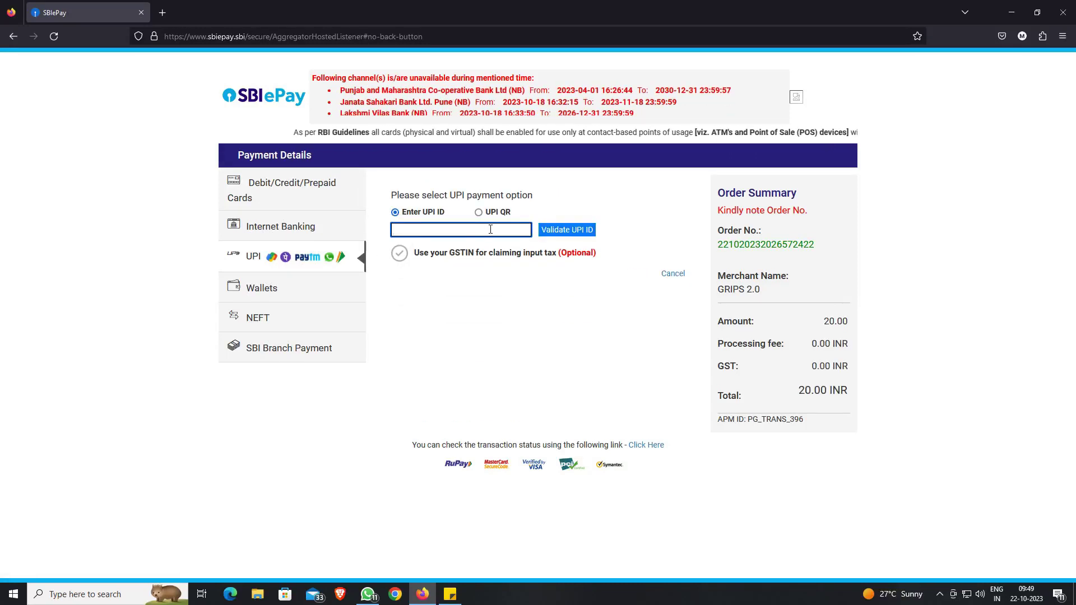
pyautogui.click(479, 215)
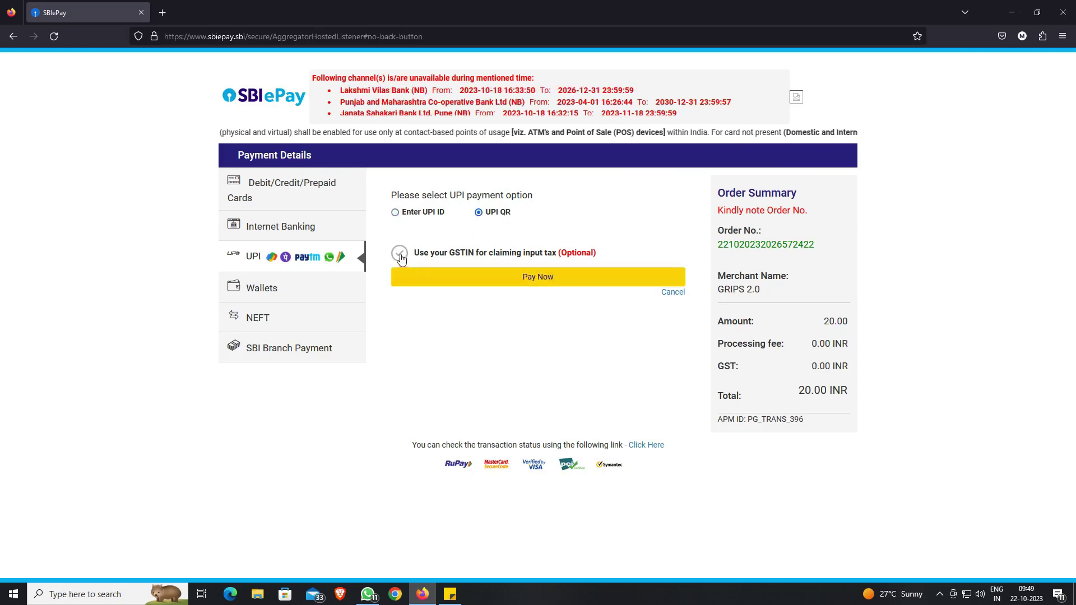
pyautogui.click(417, 263)
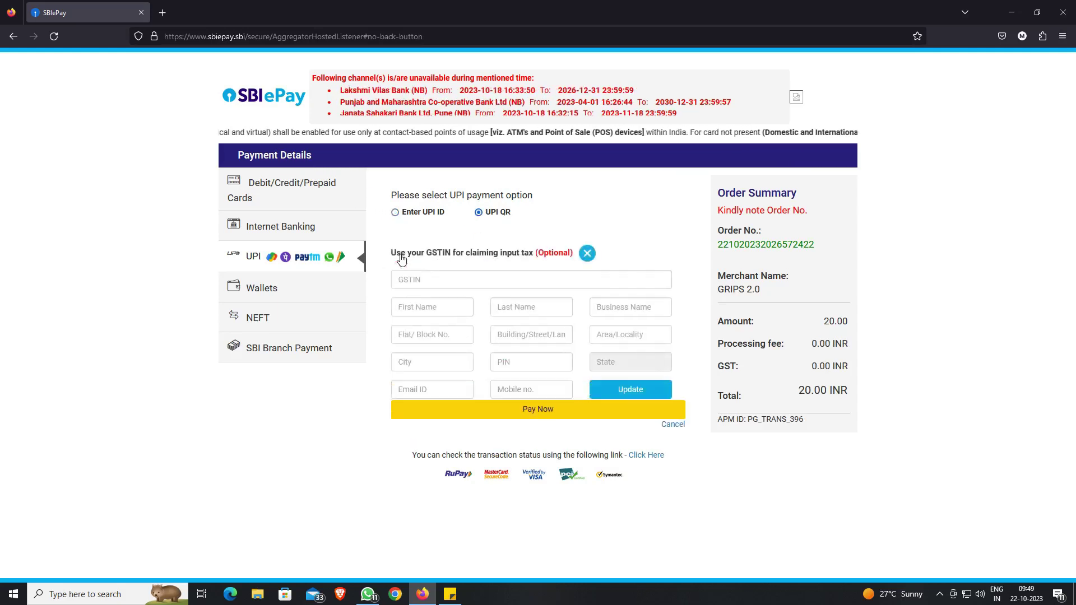
pyautogui.click(587, 254)
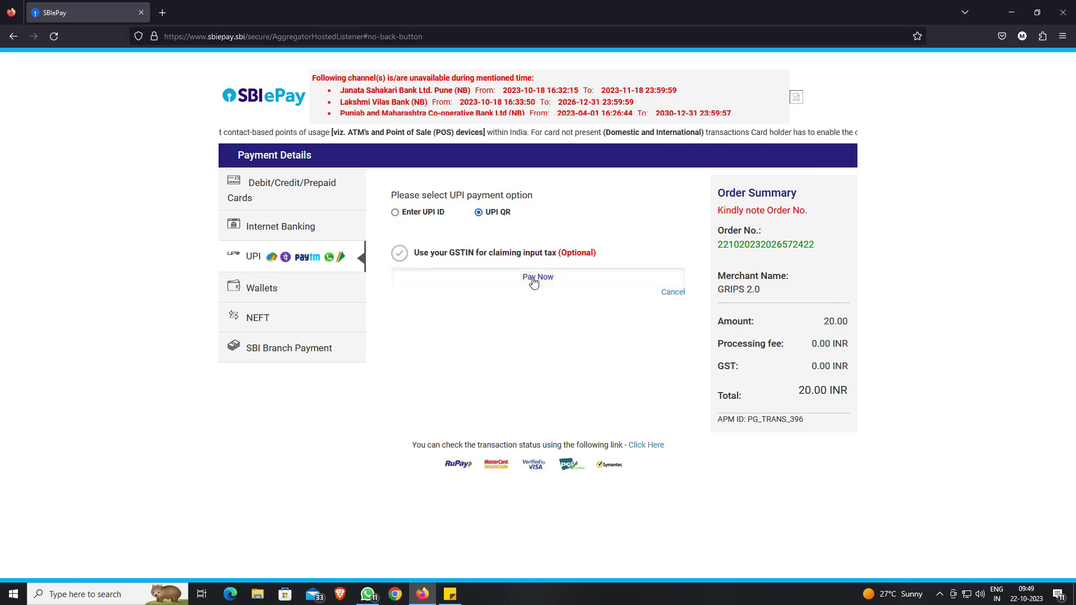
# Step: Pay the fee through UPI QR and download the challan for the transaction
pyautogui.click(534, 278)
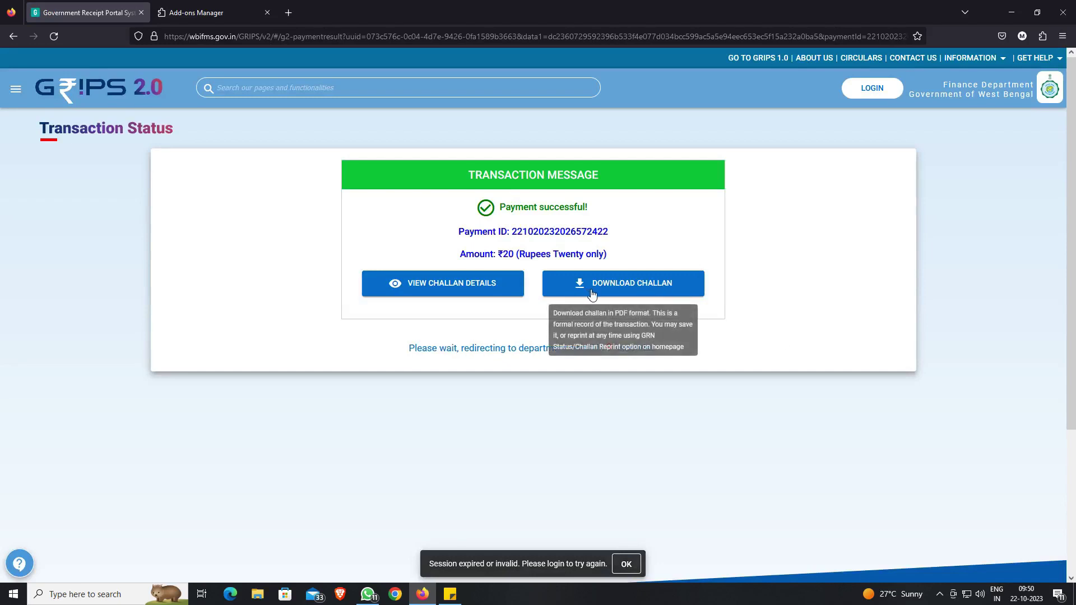
pyautogui.click(611, 290)
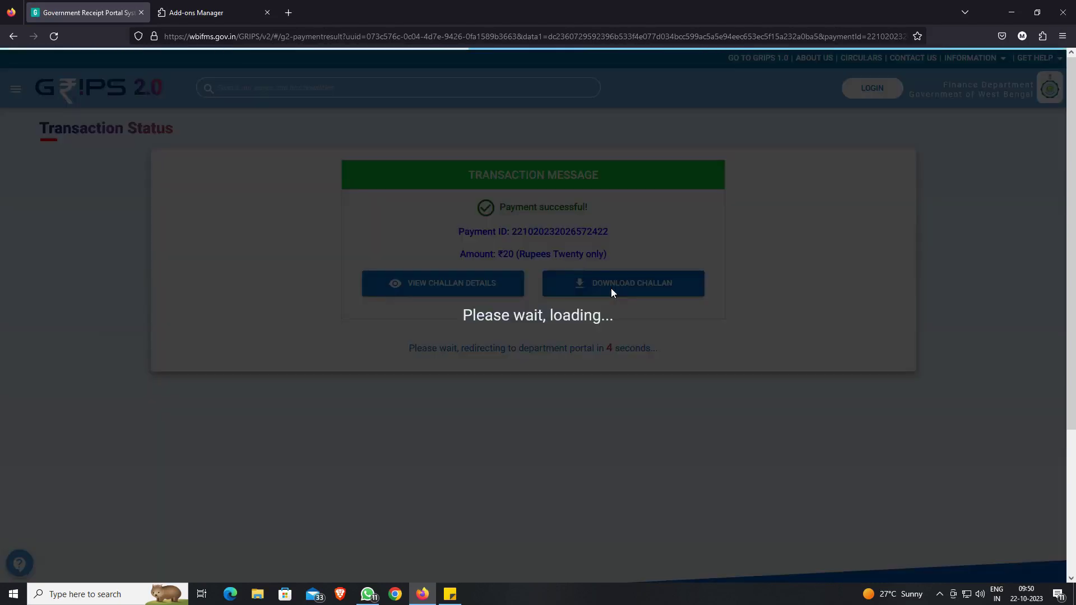